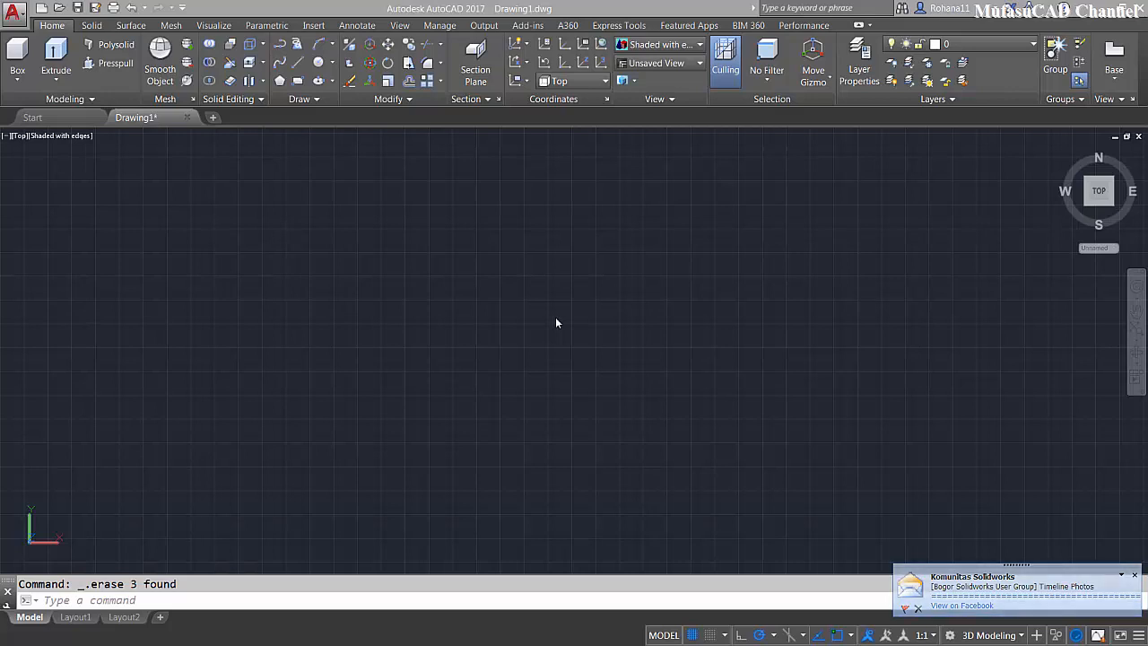
- Draw a 12 by 12 square in the middle of the drawing by specifying its dimensions
left_click(524, 312)
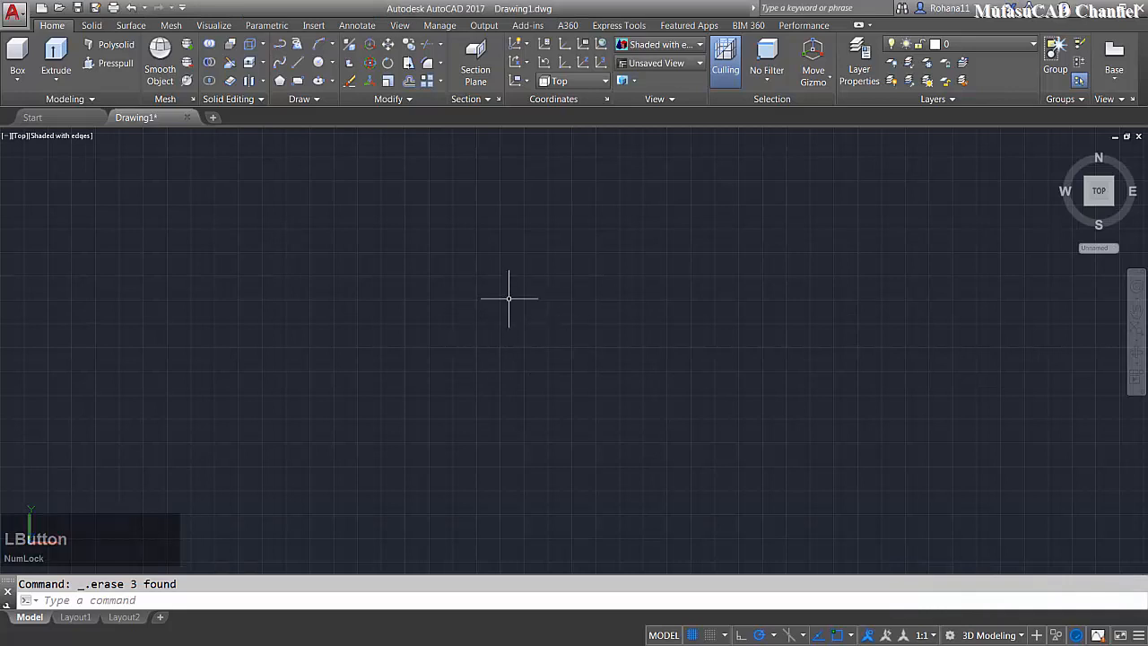
type("rec")
key("space")
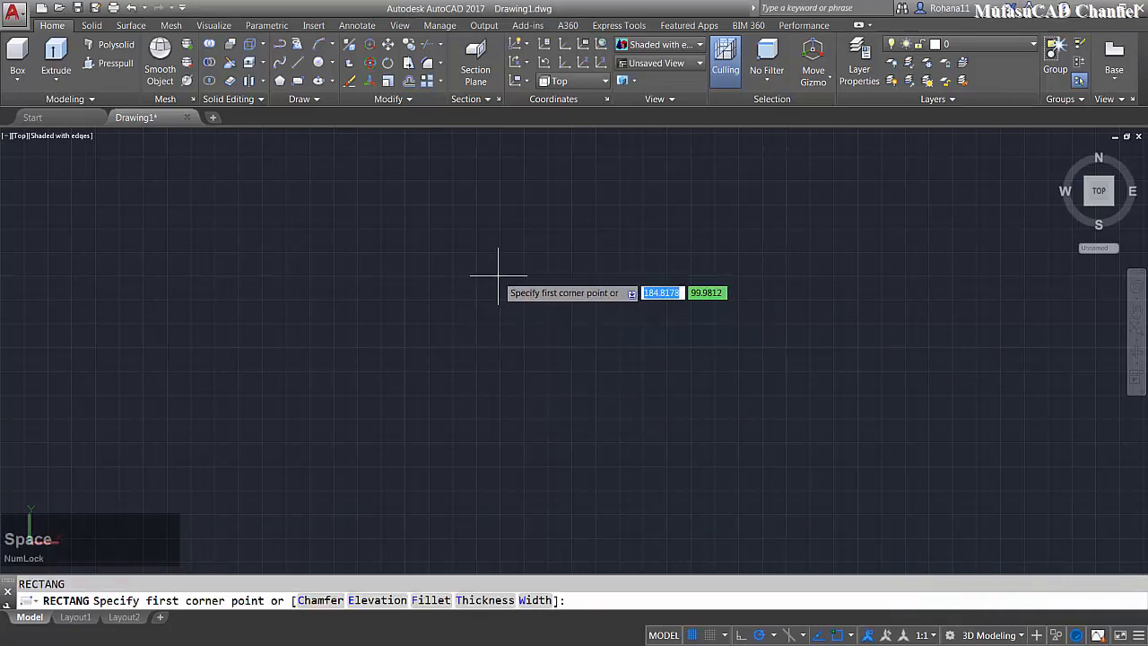
left_click(497, 274)
type("d")
key("space")
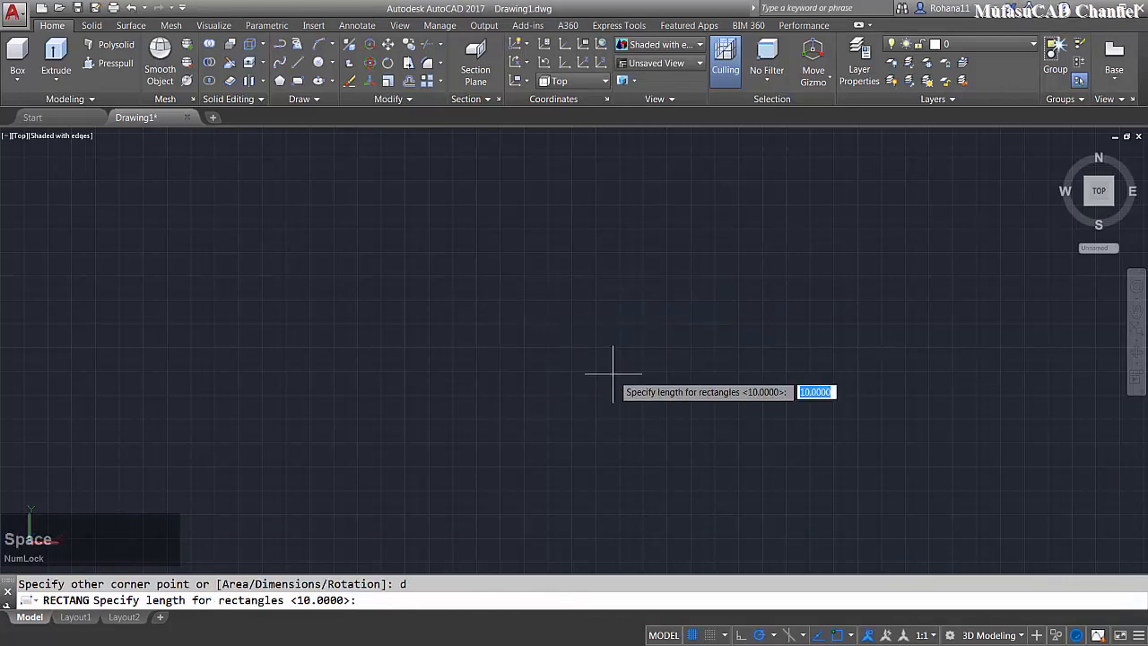
type("12")
key("space")
type("12")
key("space")
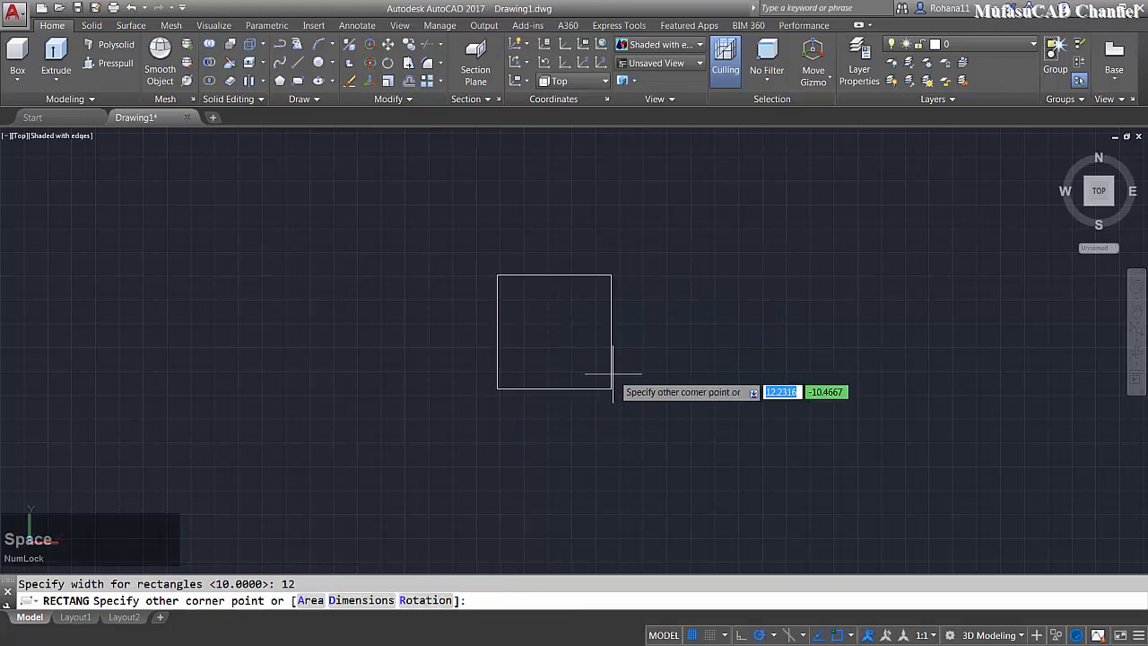
left_click(585, 376)
- Draw a circle of about 4.65 radius to the upper left of the square and a smaller circle below it
type("c")
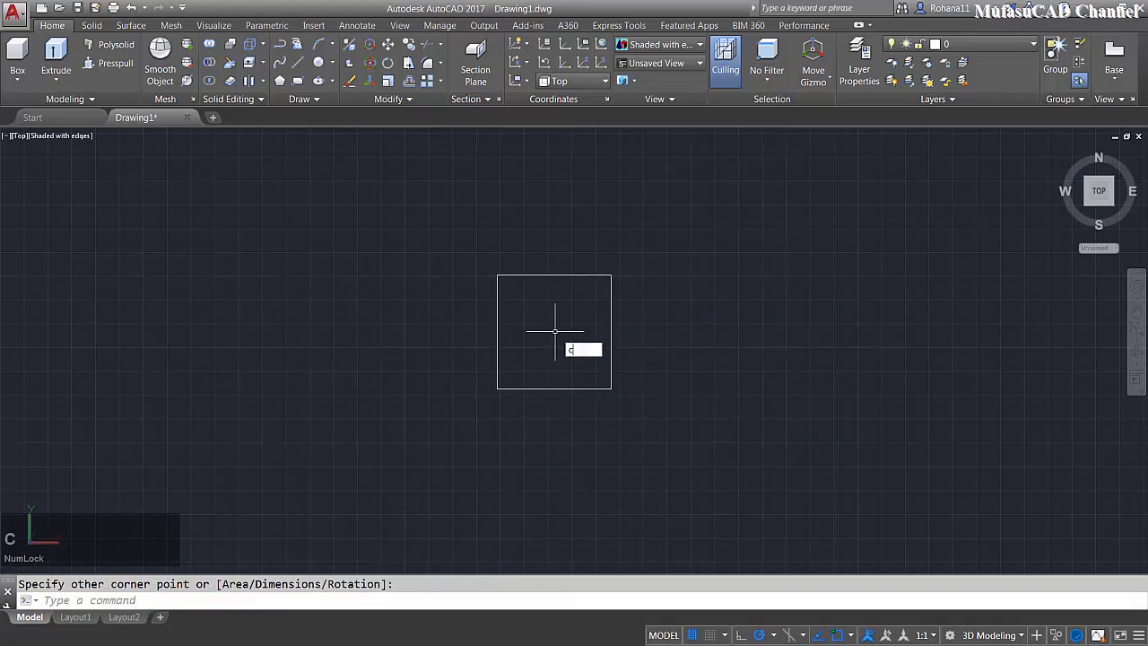
key("space")
left_click(387, 222)
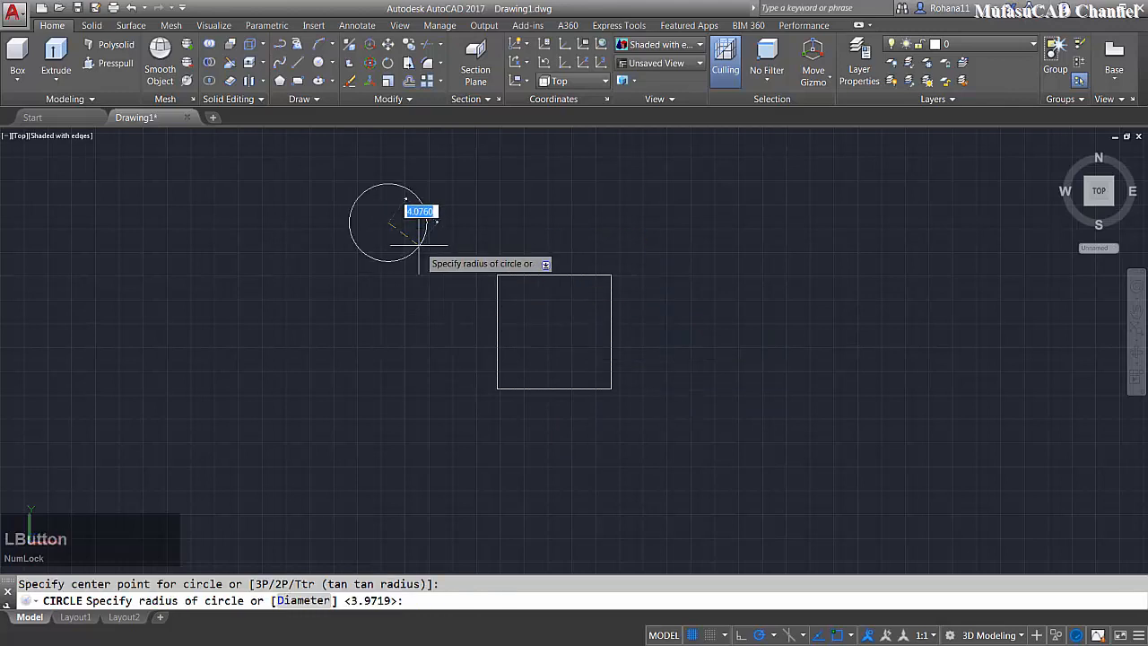
left_click(426, 240)
key("space")
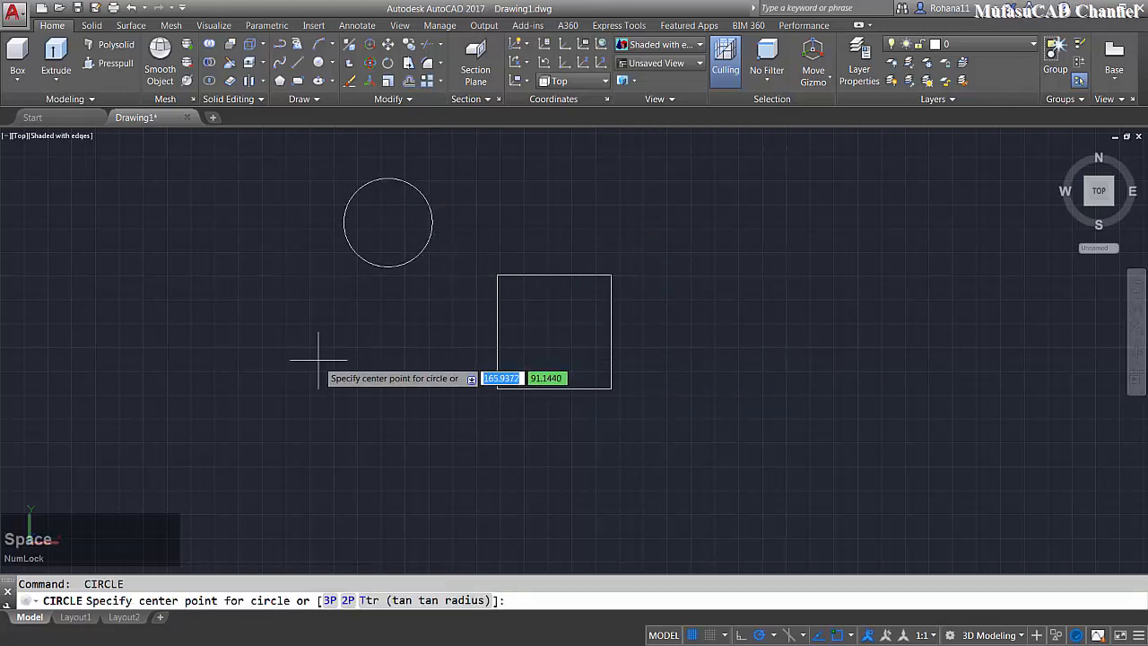
left_click(315, 362)
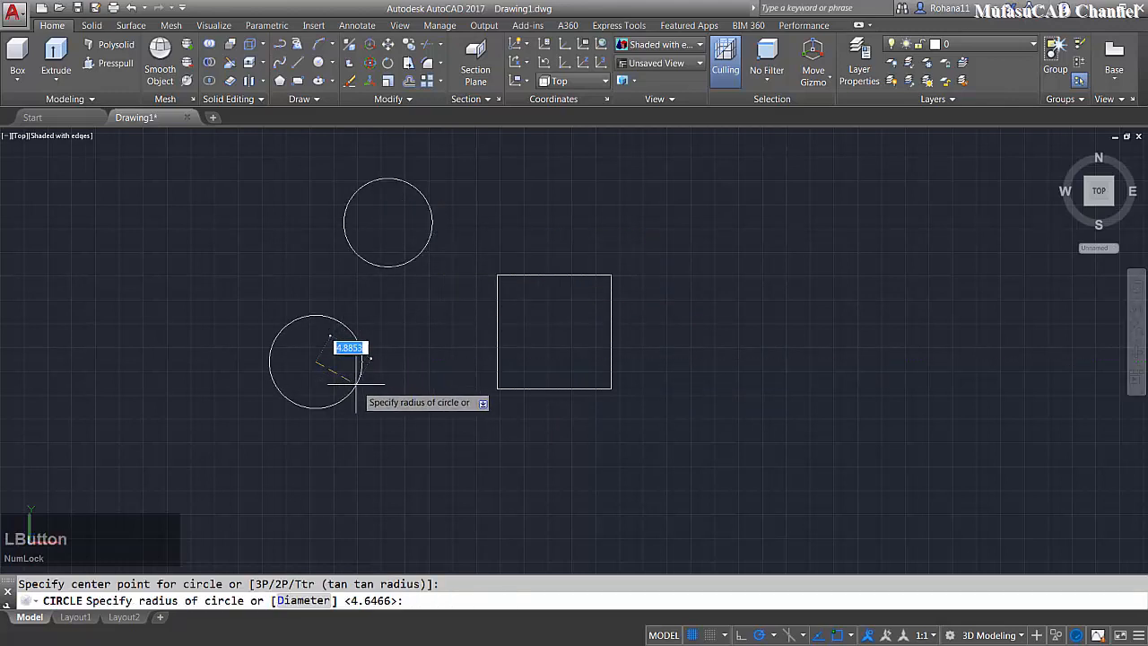
left_click(342, 361)
- Draw a larger, nearly square rectangle to the right of the 12 by 12 square
type("rec")
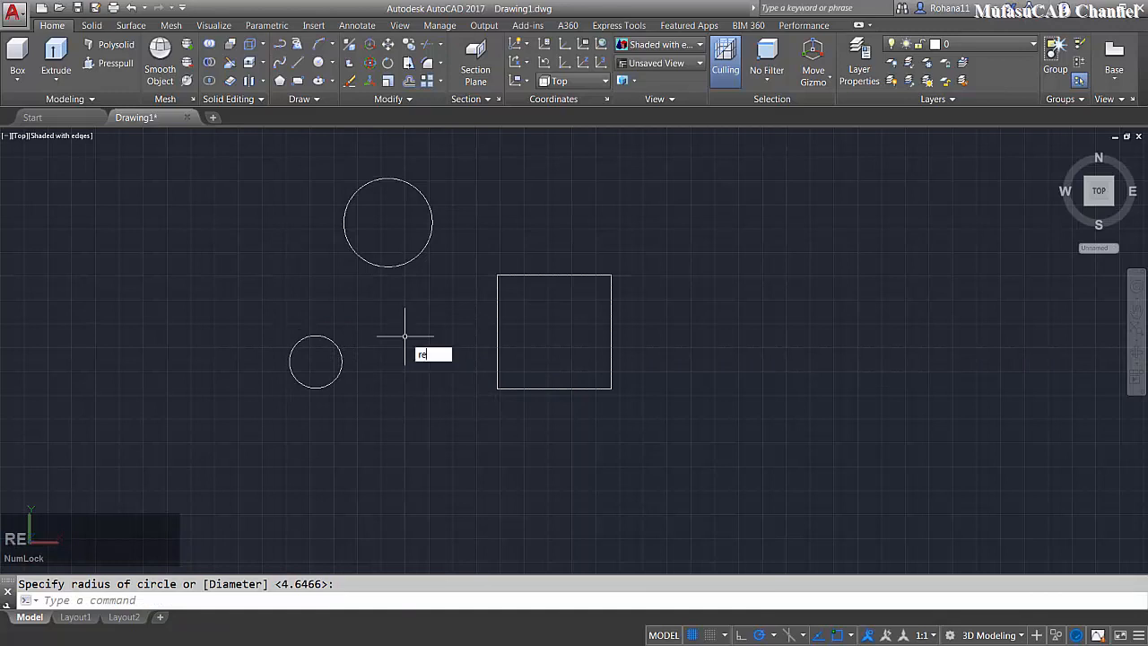
key("space")
left_click(689, 232)
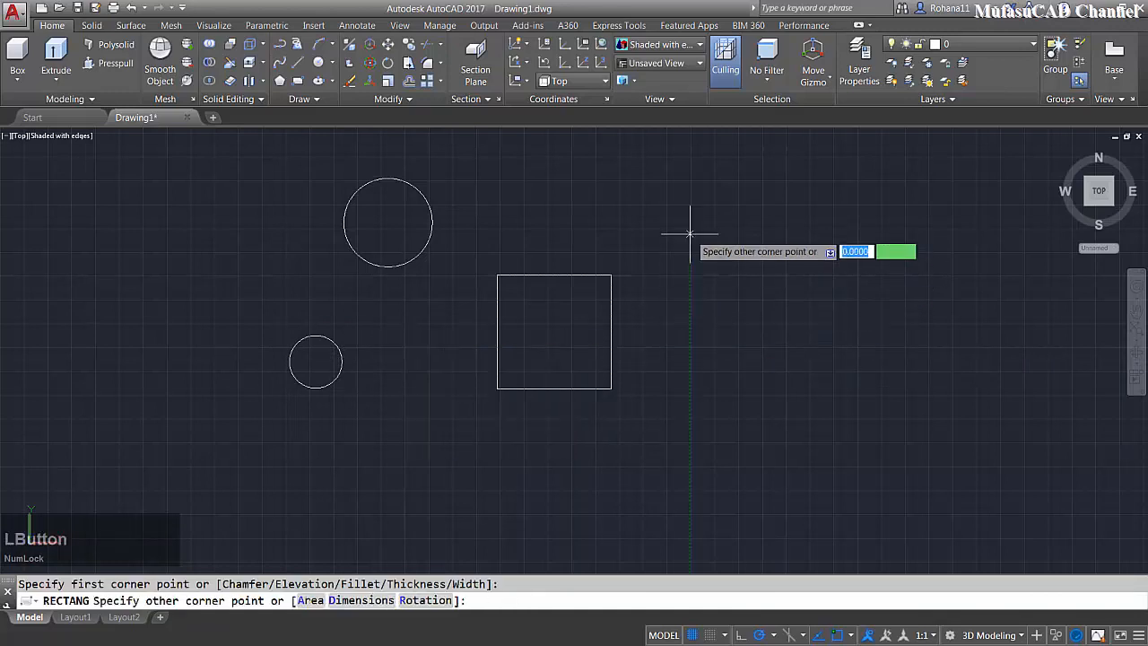
left_click(893, 432)
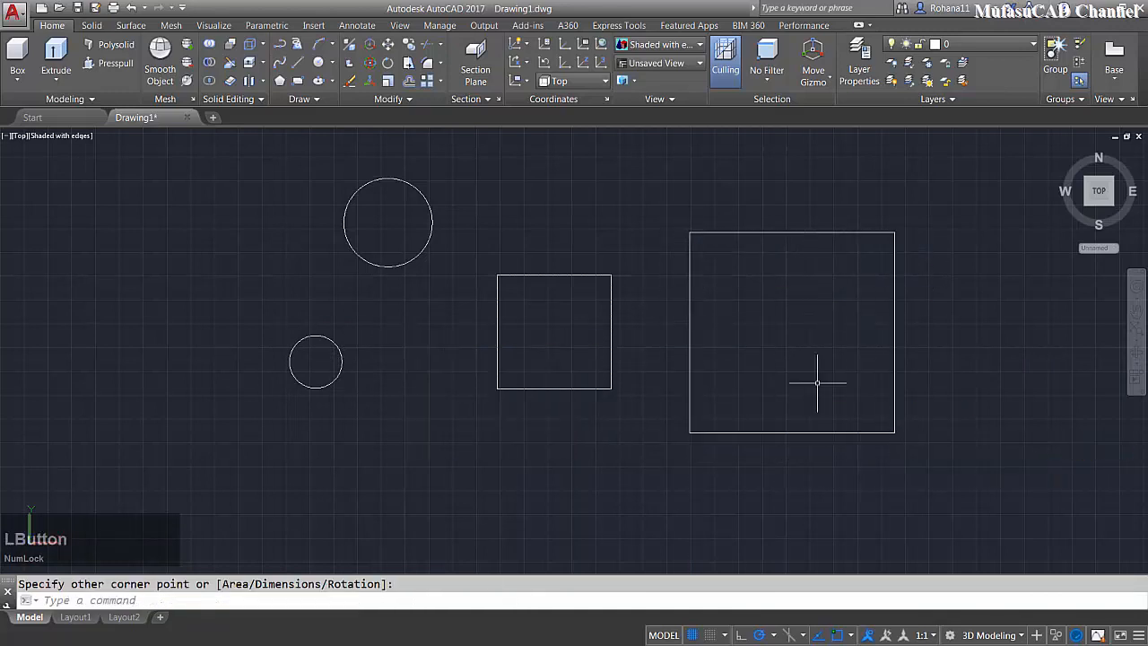
- Align the larger circle with one point pair, from its centre to the large rectangle's upper-left corner
middle_click_drag(820, 384, 769, 396)
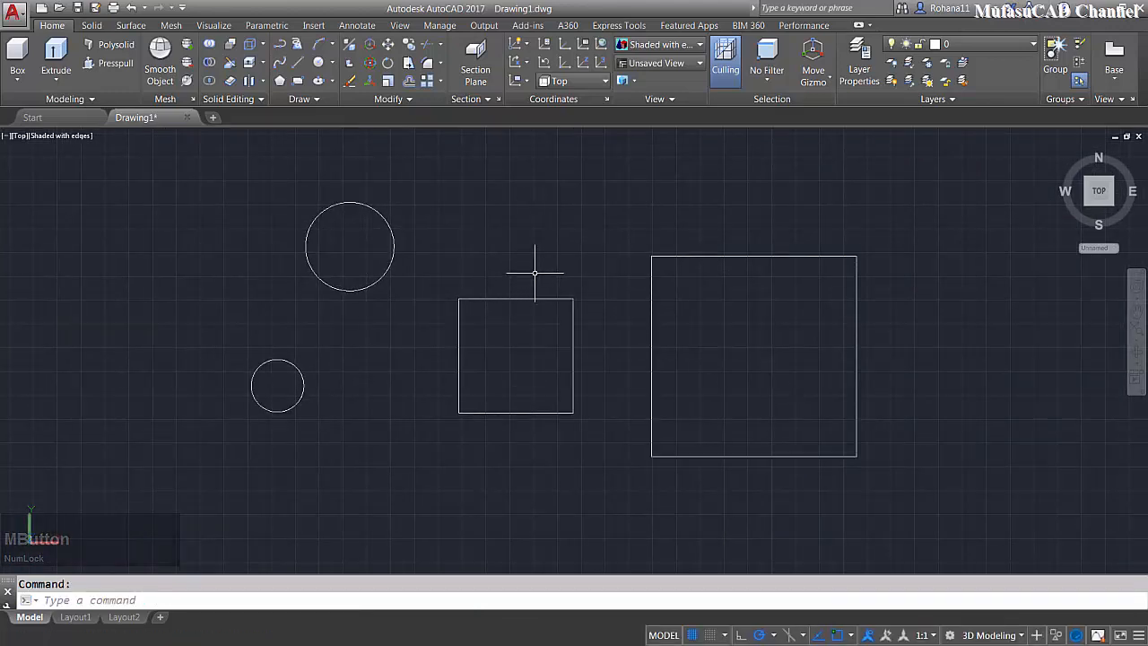
type("ALI")
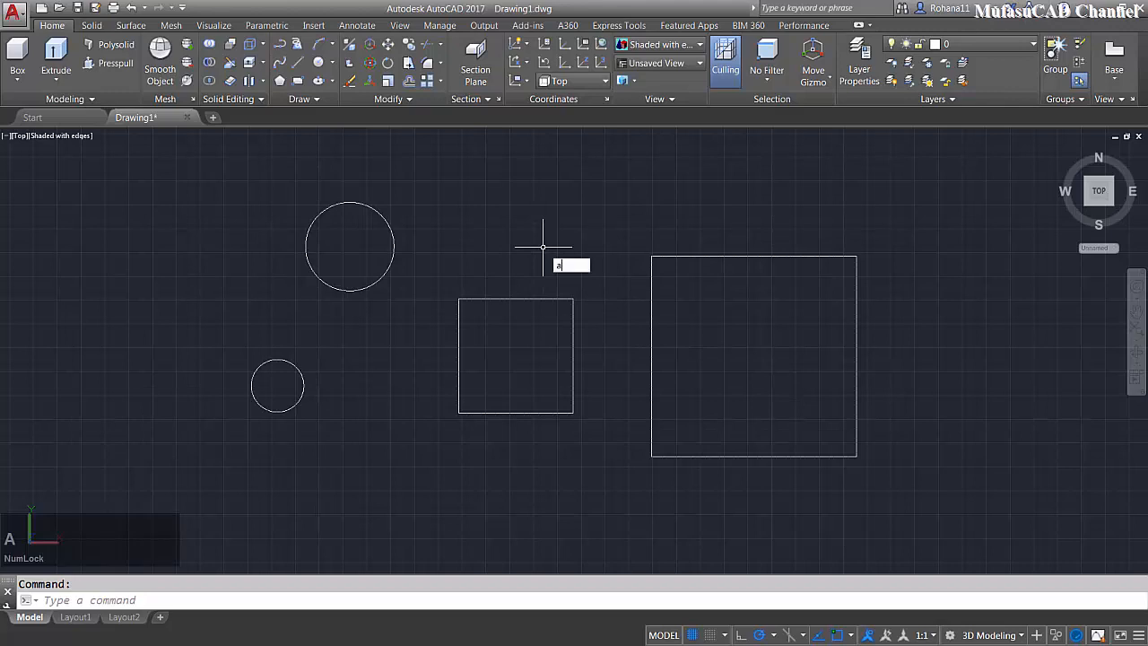
type("GN")
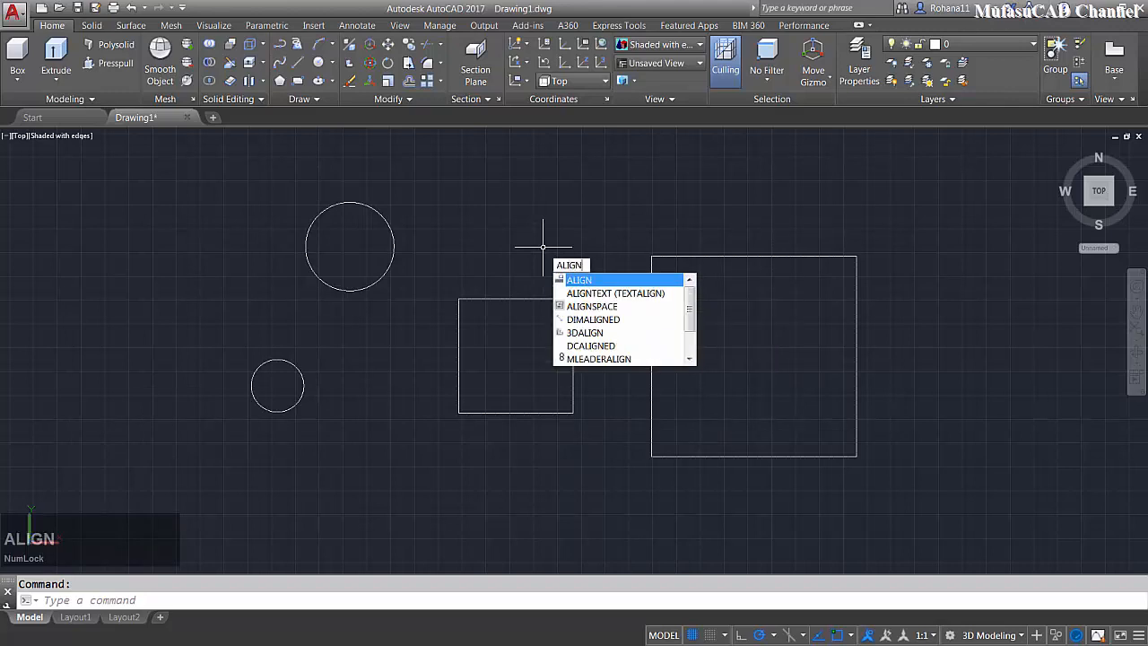
key("space")
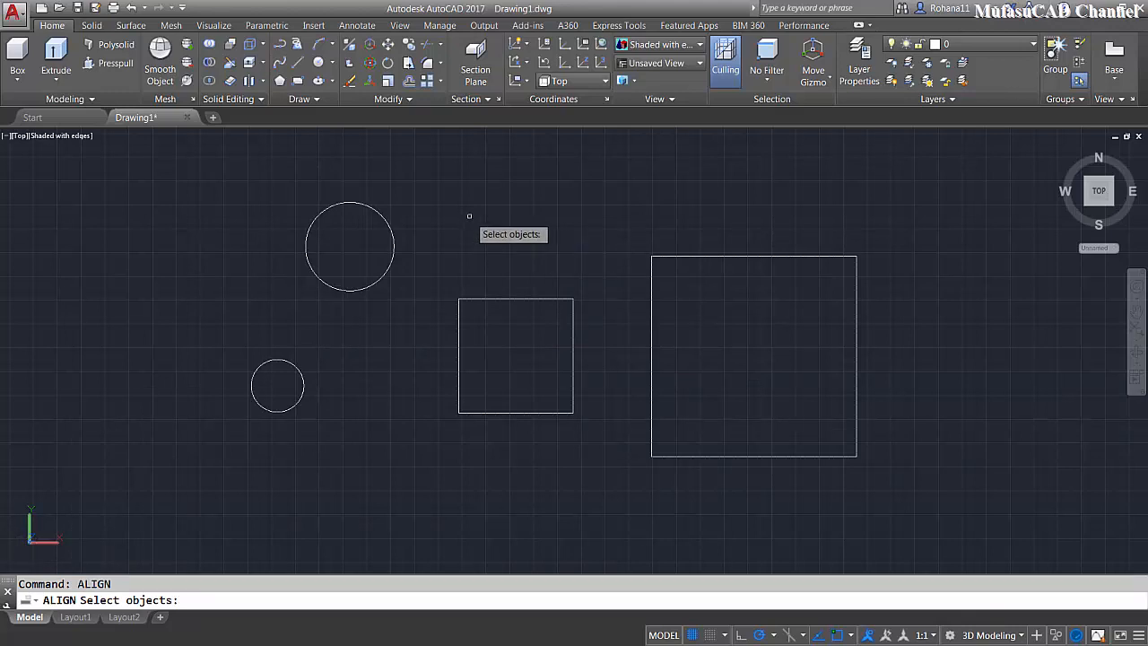
left_click(410, 183)
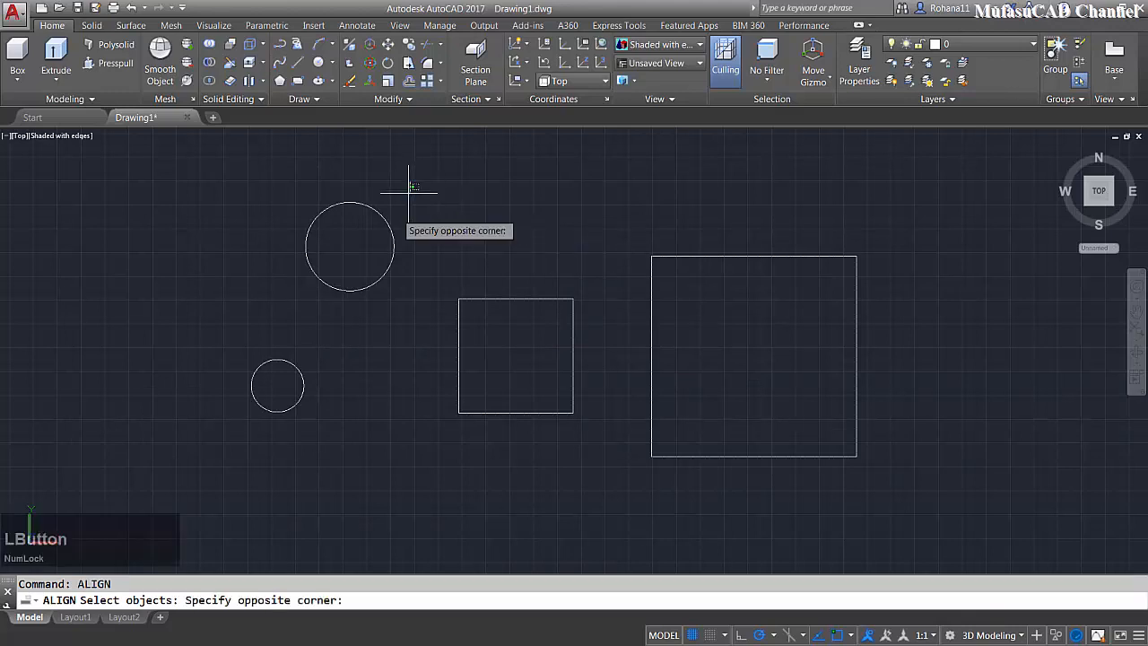
left_click(295, 309)
key("space")
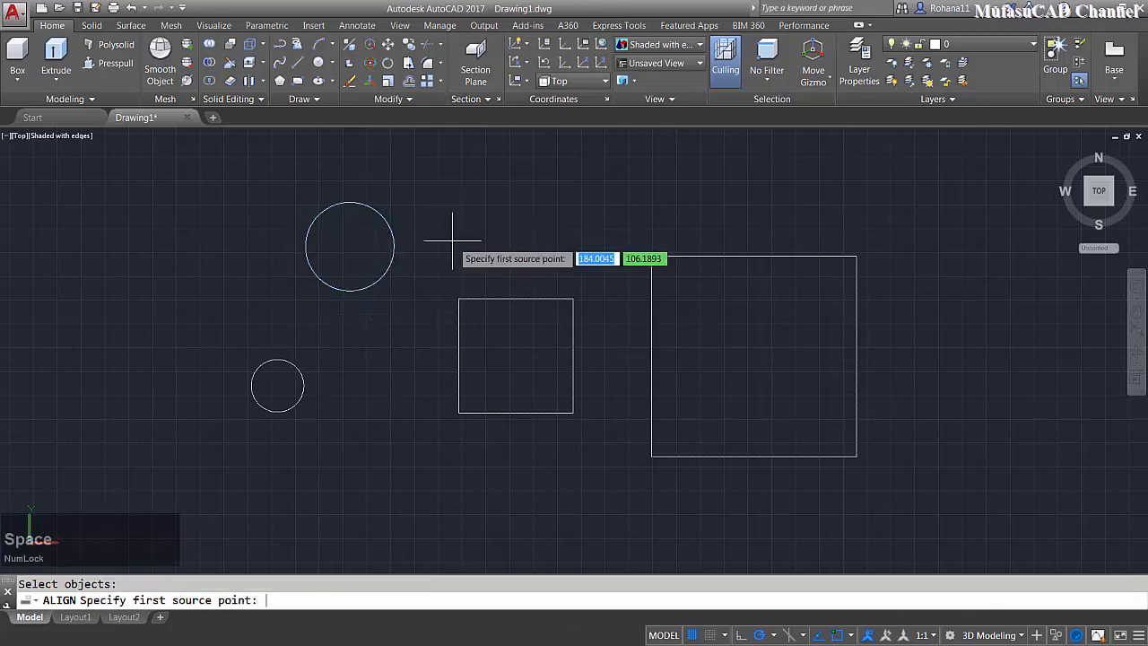
left_click(349, 246)
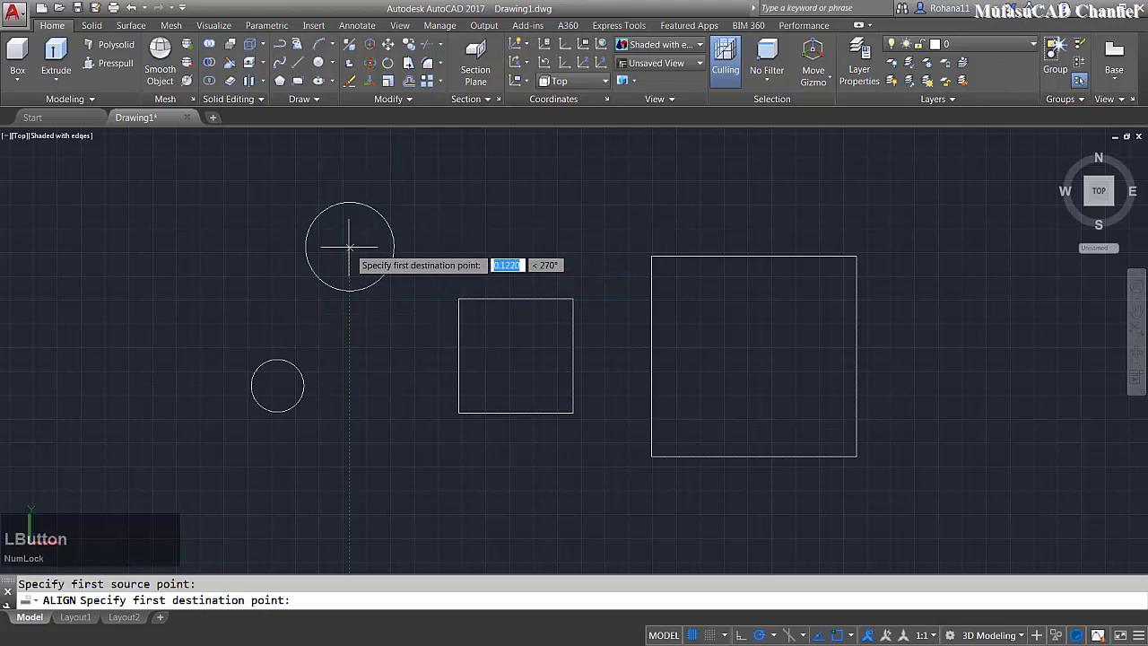
left_click(644, 257)
key("space")
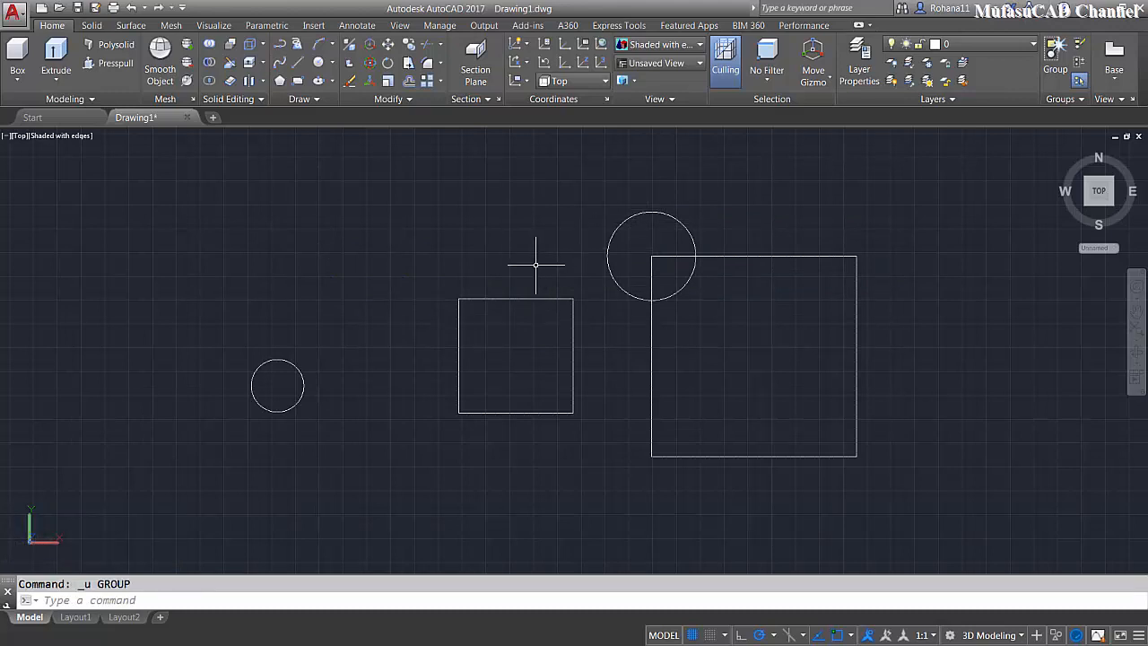
- Align the small square's lower-right and upper-right corners to the matching corners of the large rectangle, without scaling
type("ALI")
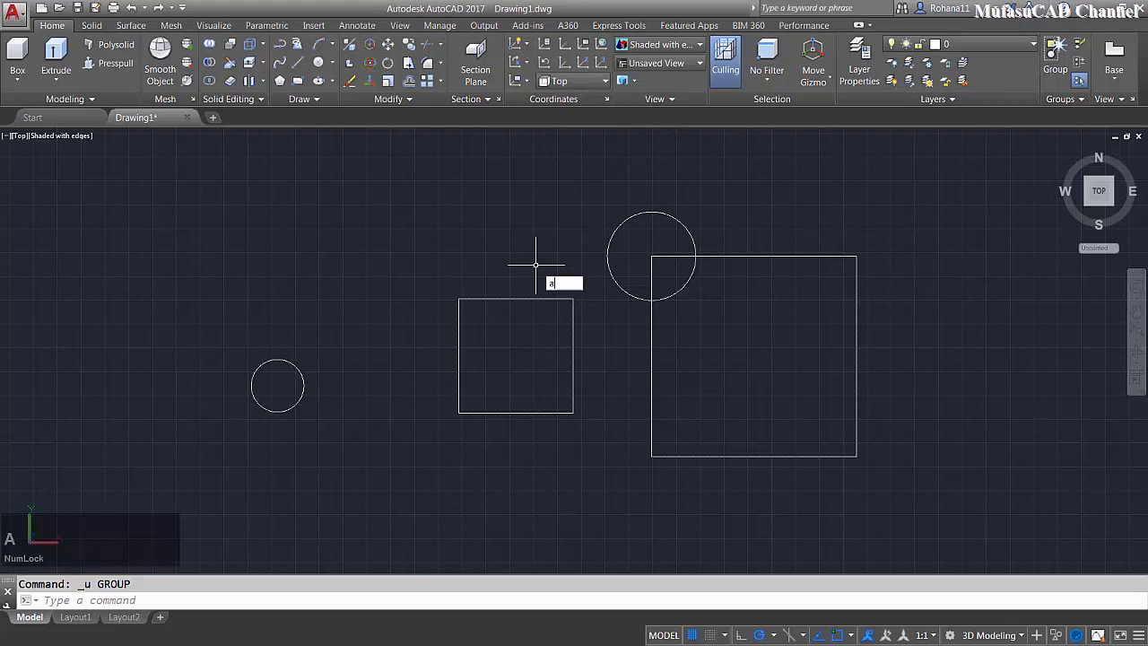
type("gn")
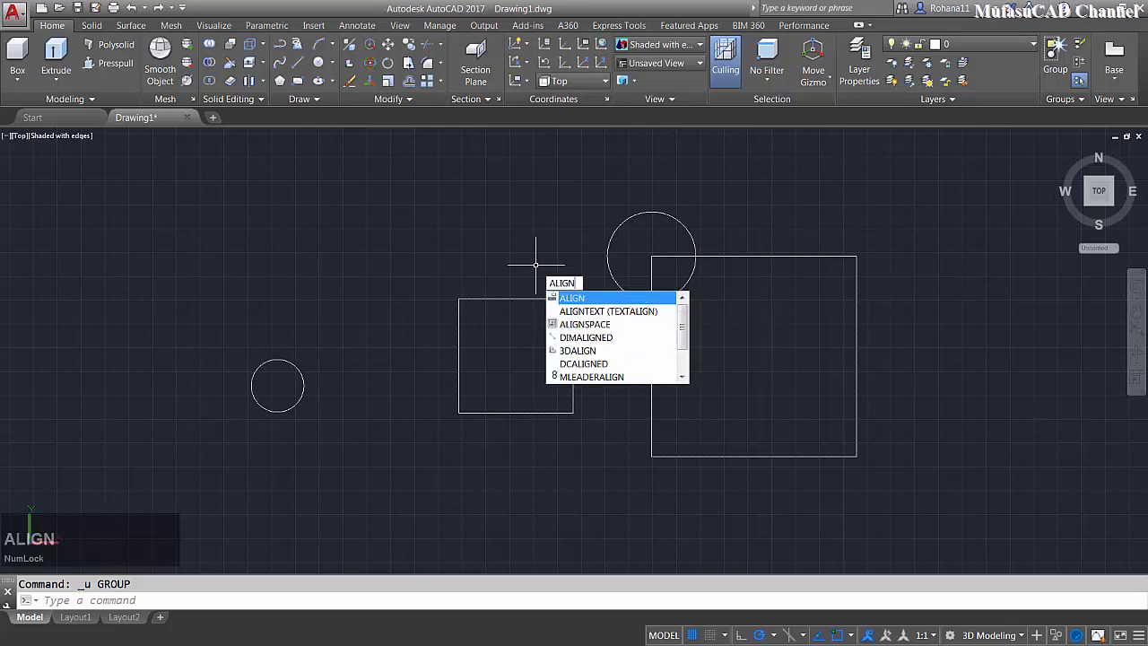
key("space")
left_click(579, 285)
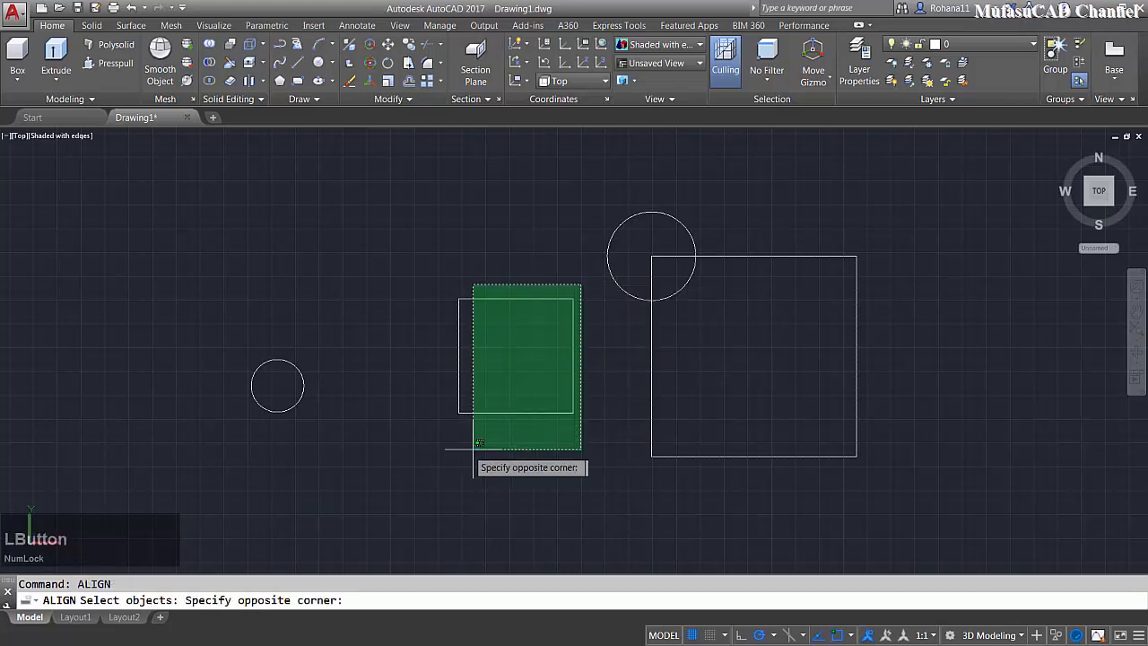
left_click(419, 455)
key("space")
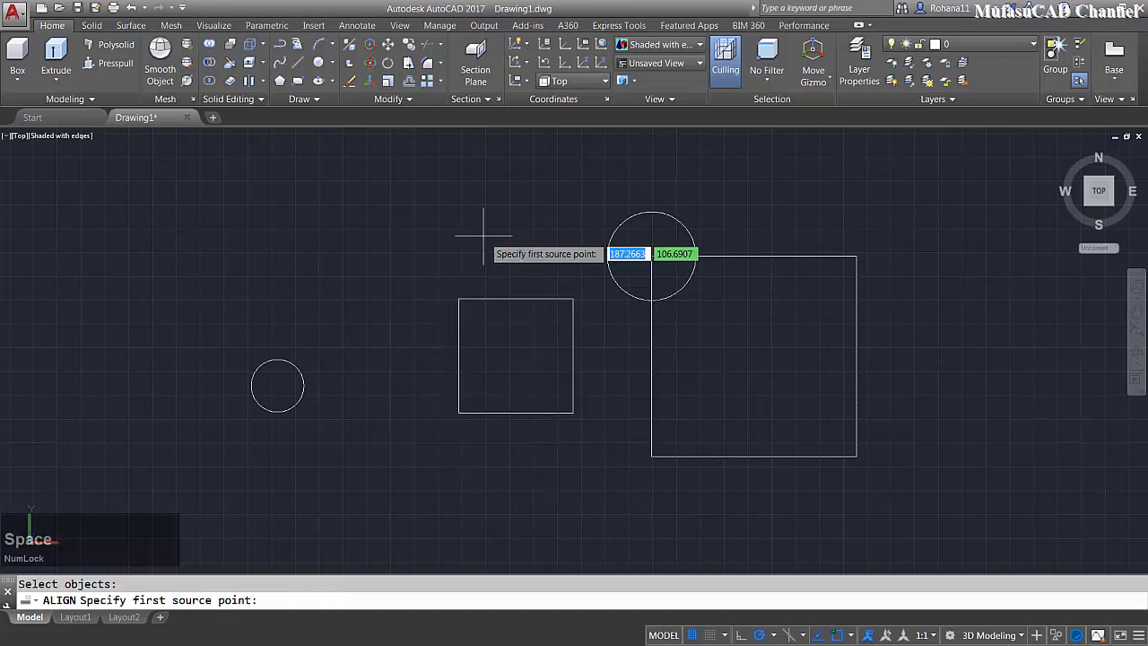
left_click(573, 412)
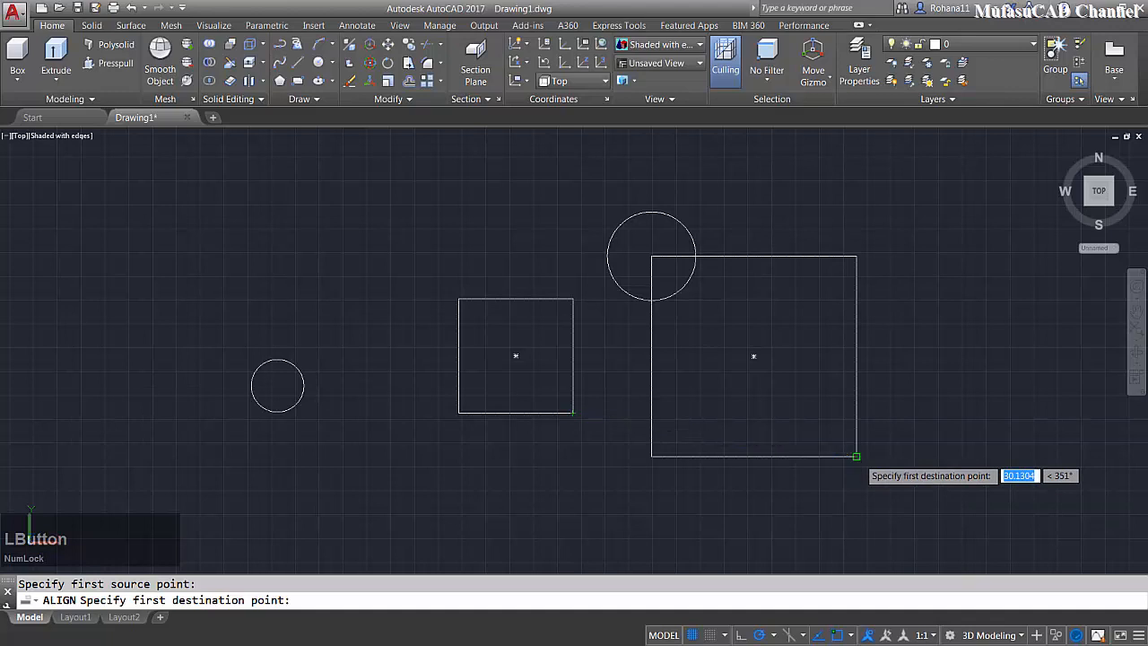
left_click(856, 455)
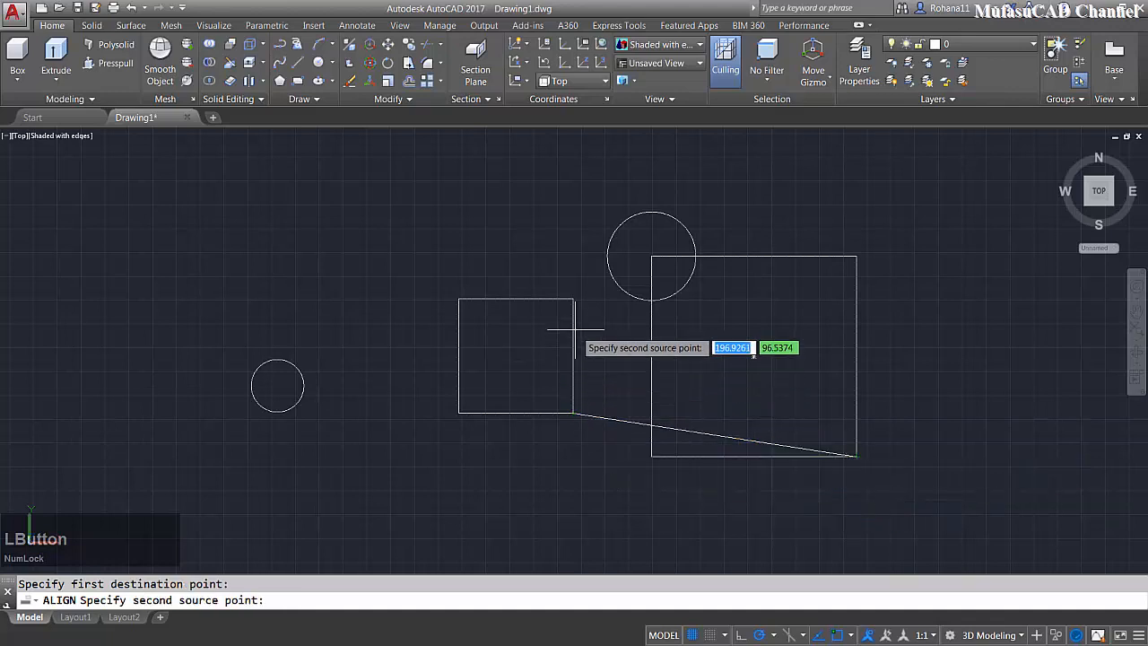
left_click(573, 299)
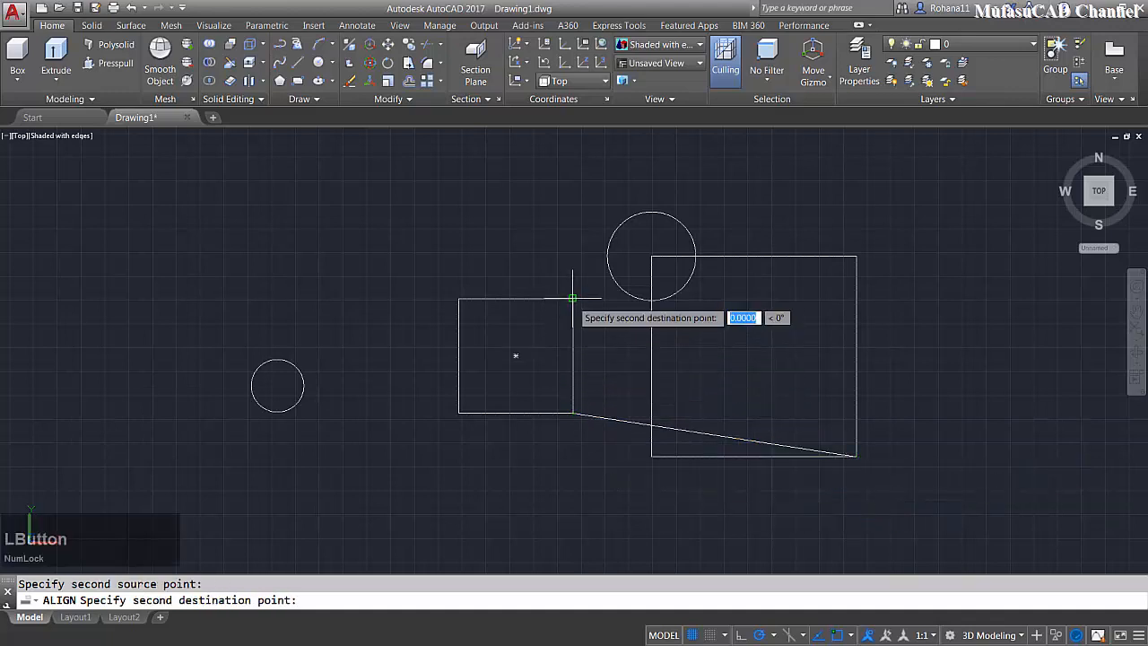
left_click(856, 257)
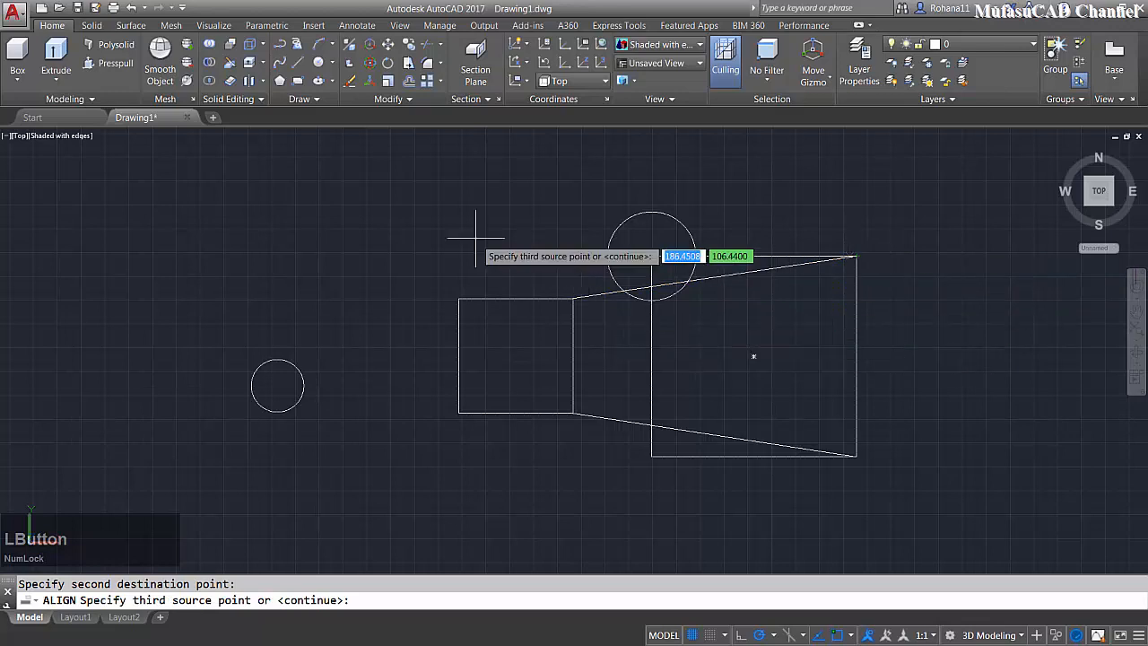
key("space")
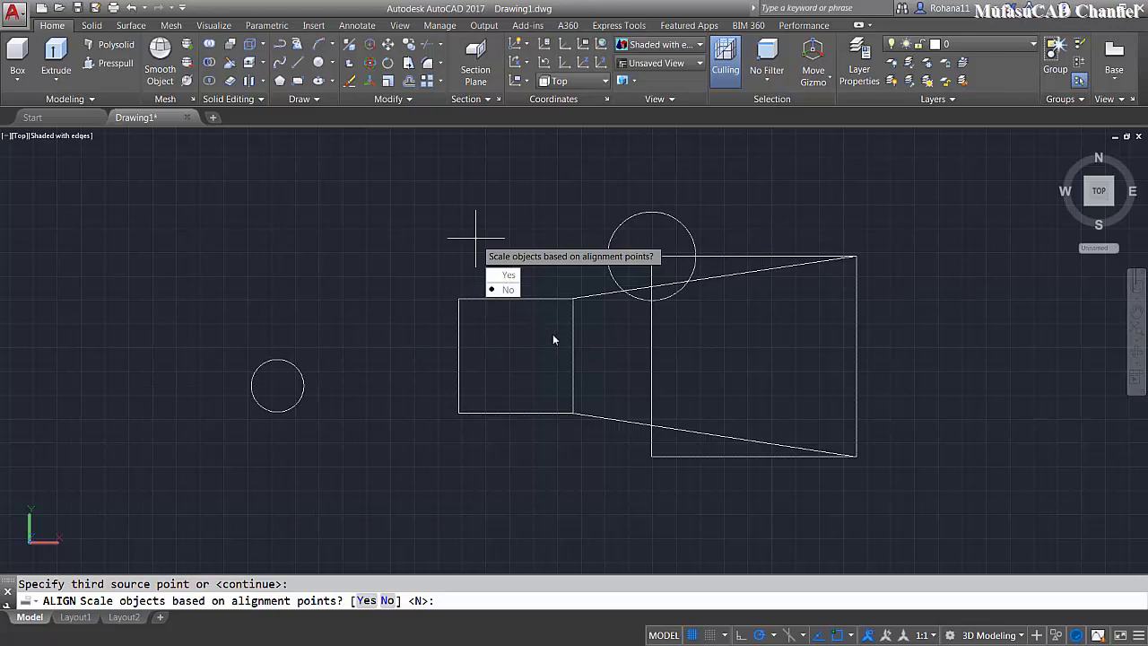
left_click(508, 290)
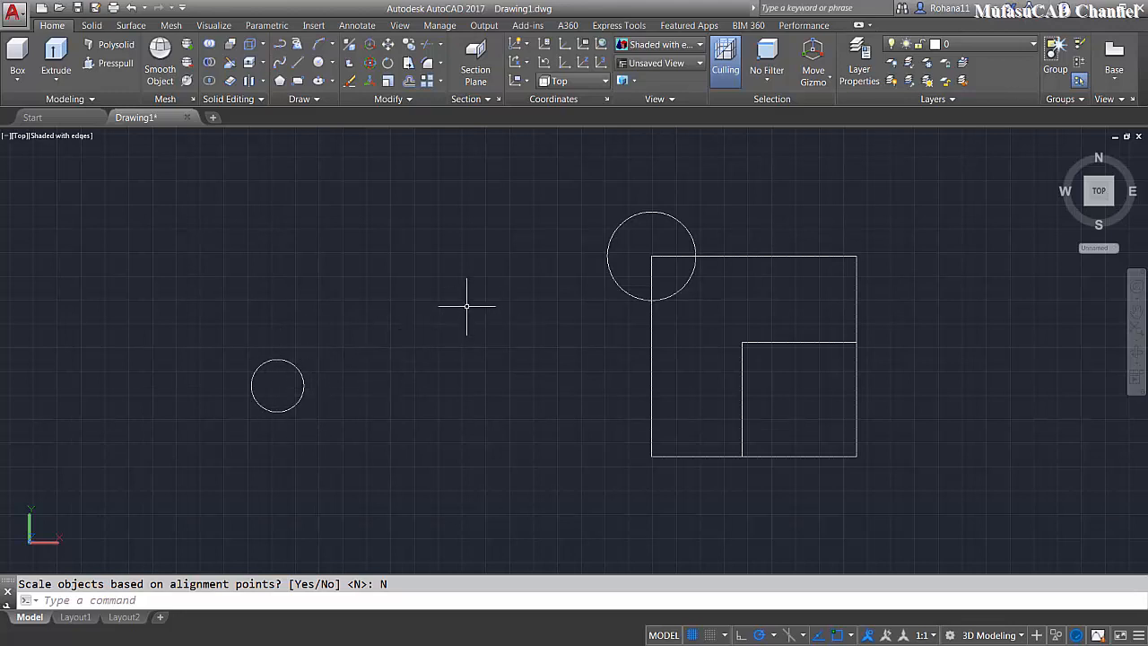
- Align the small circle's left and right quadrants to the midpoints of the small square's left and right sides, scaling it to fit
type("ALIGN")
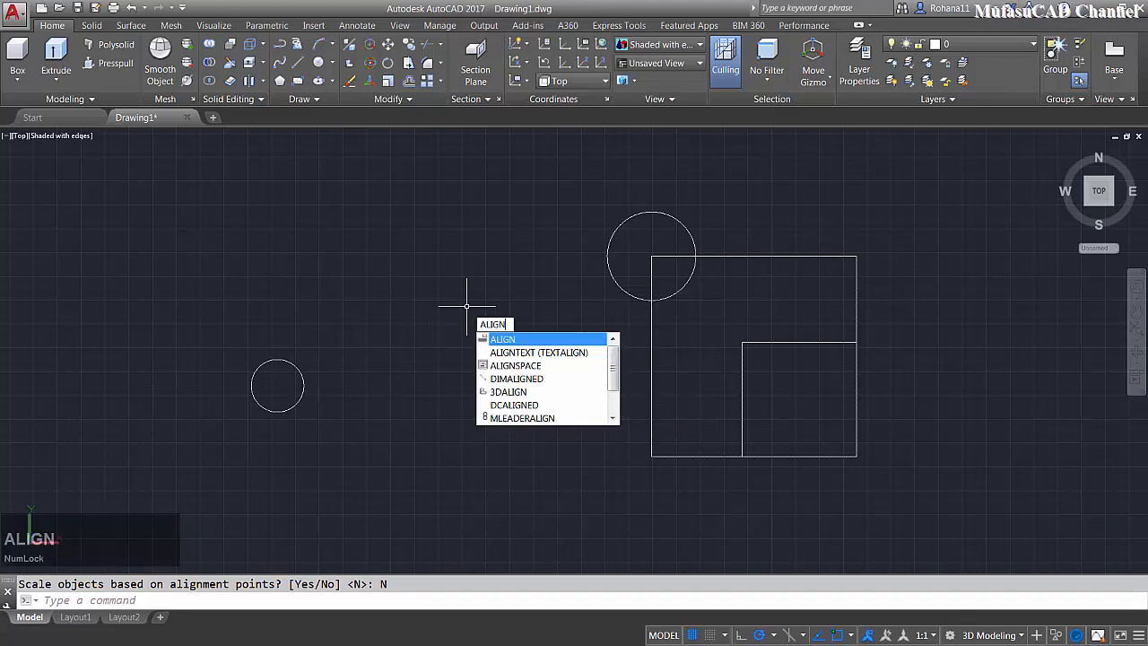
key("space")
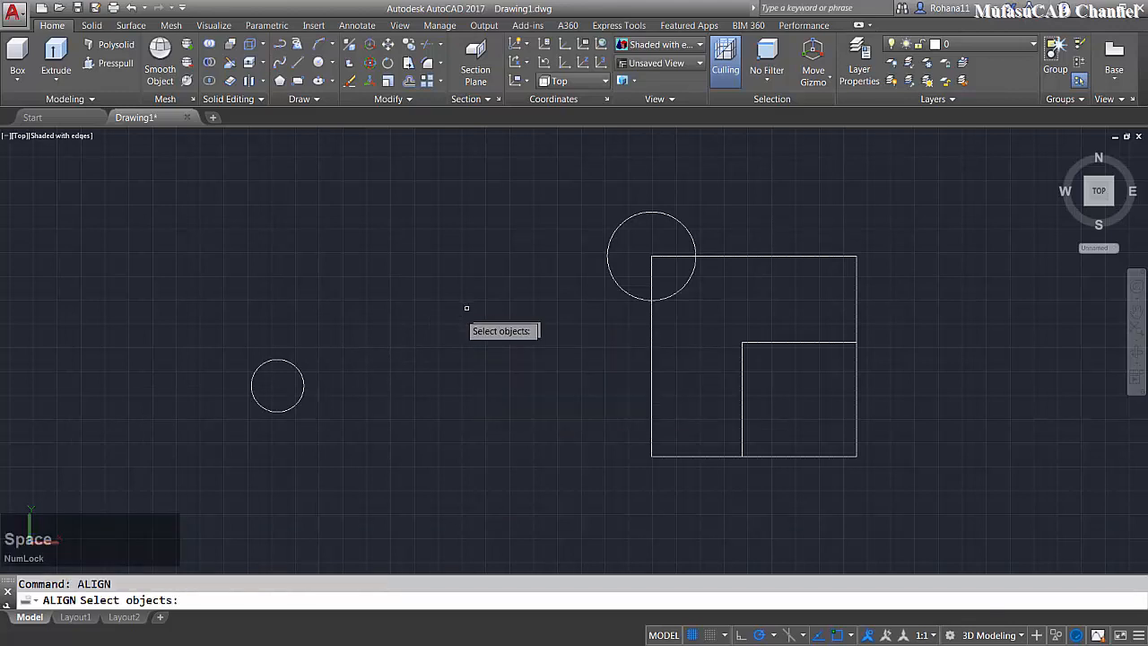
left_click(355, 329)
left_click(237, 451)
key("space")
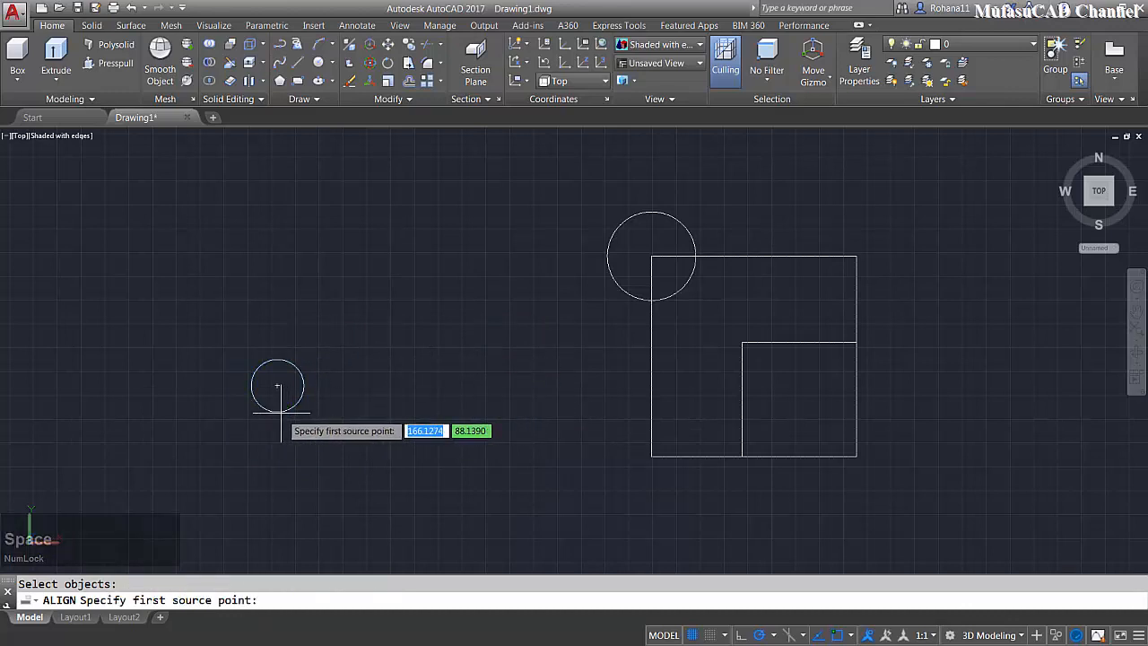
left_click(277, 386)
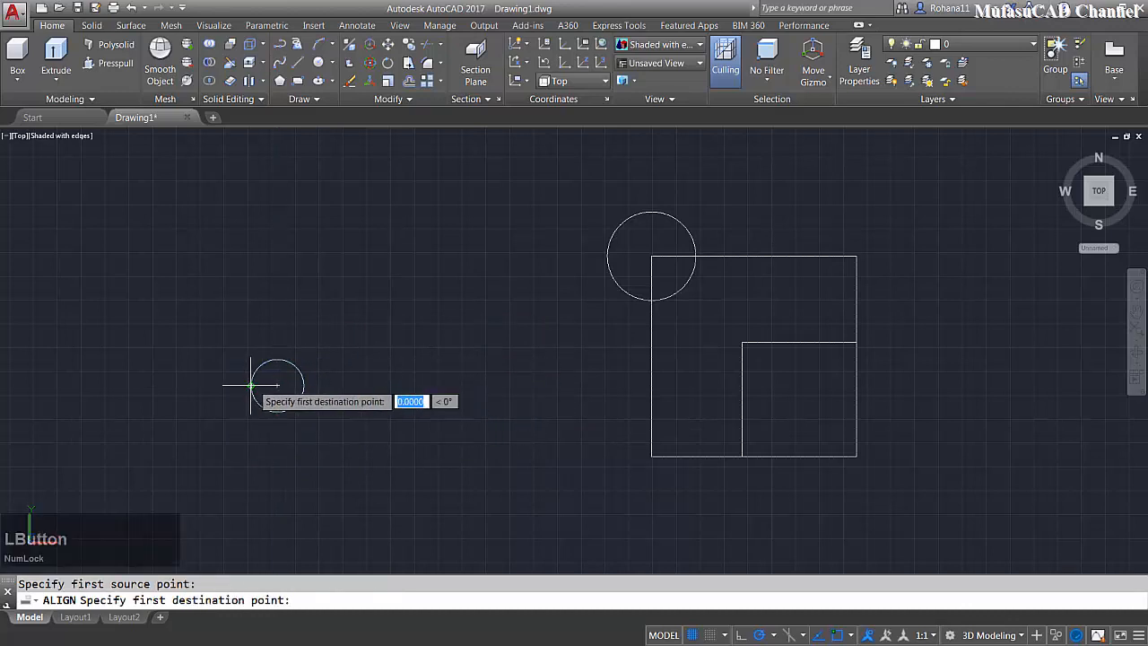
left_click(743, 399)
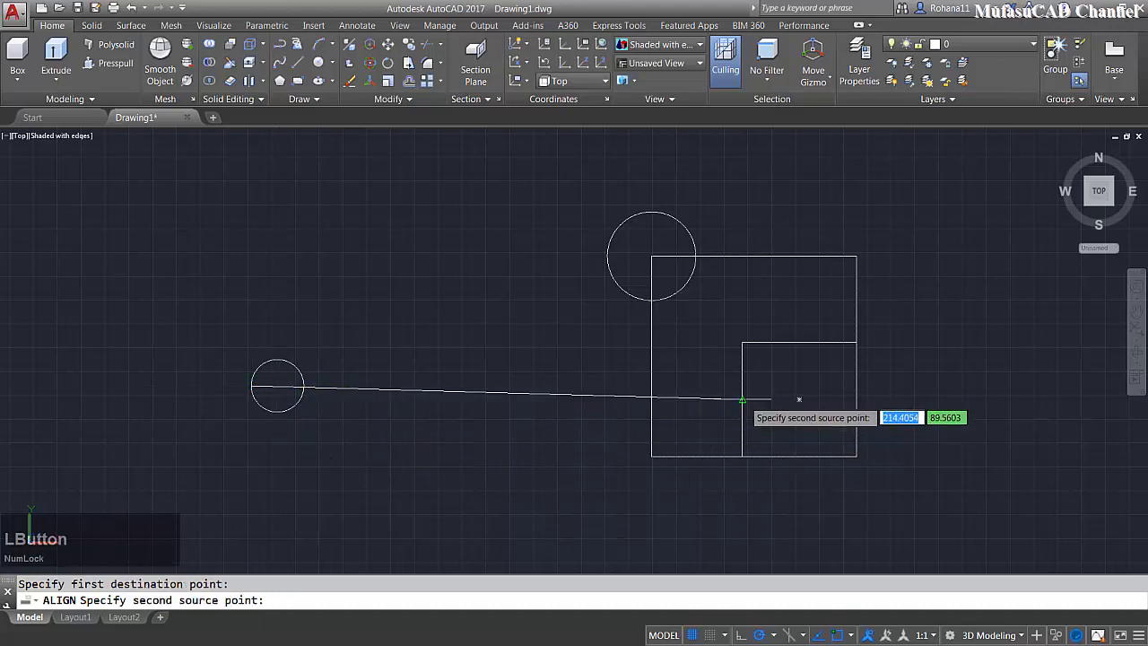
left_click(304, 386)
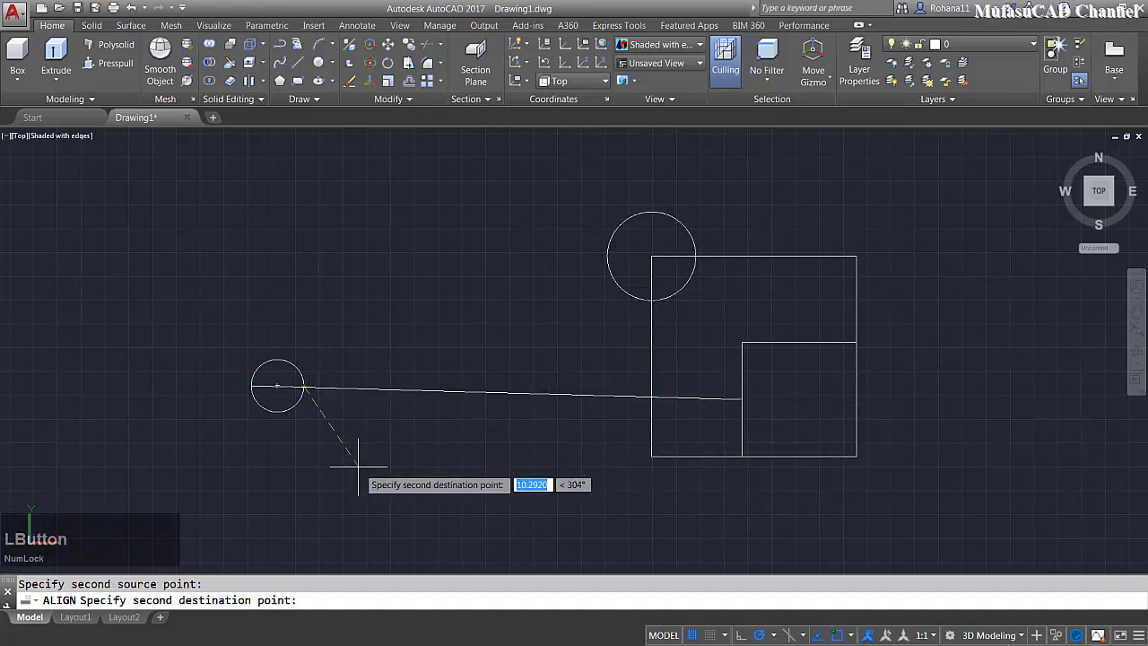
left_click(857, 399)
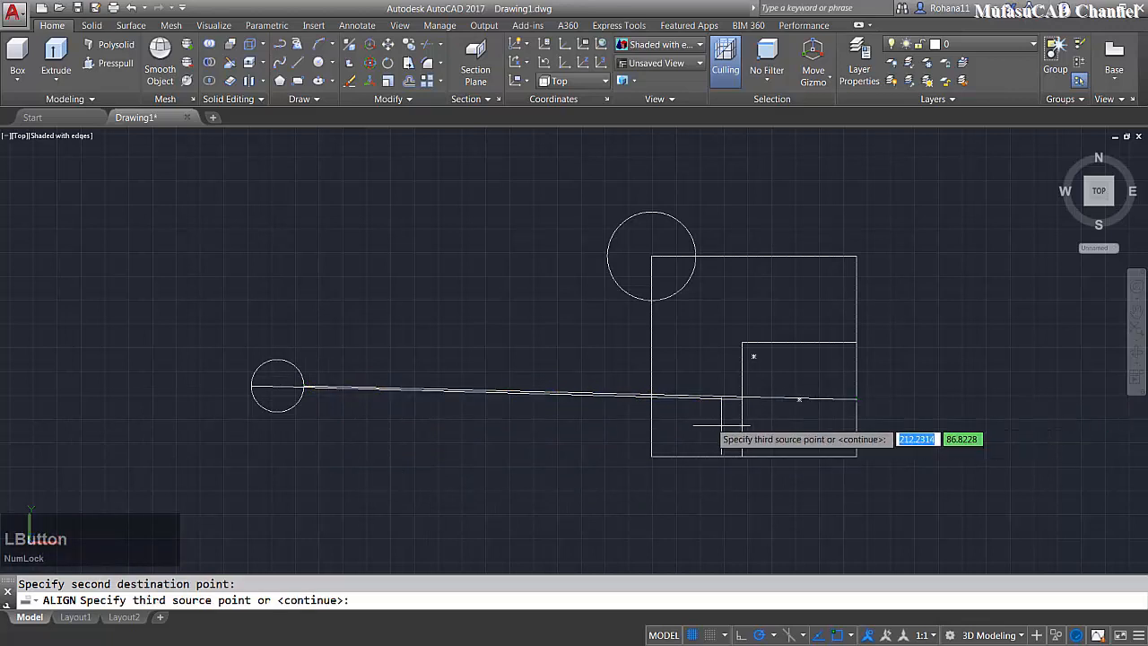
key("space")
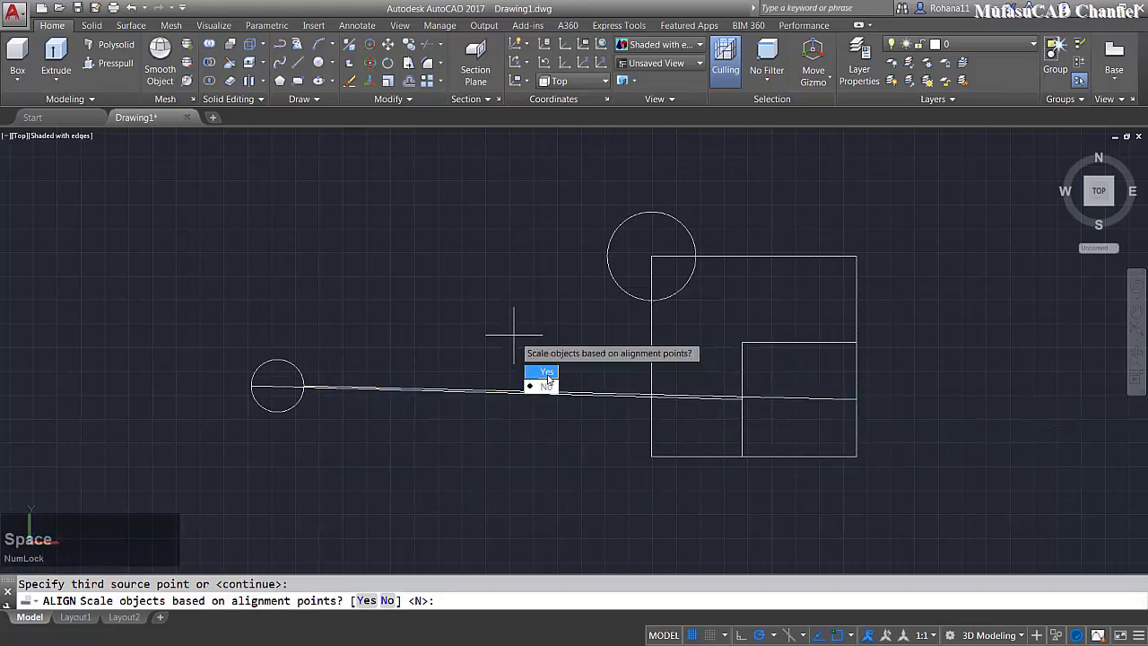
left_click(546, 373)
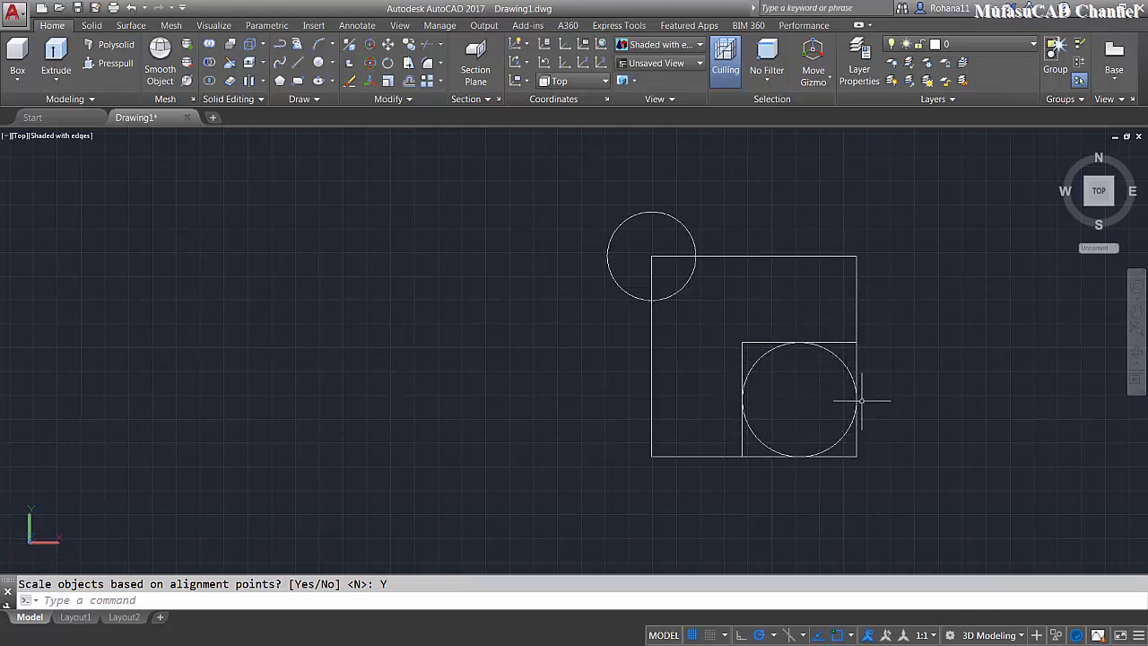
- Erase both circles and both rectangles from the drawing
scroll(695, 322, "down", 2)
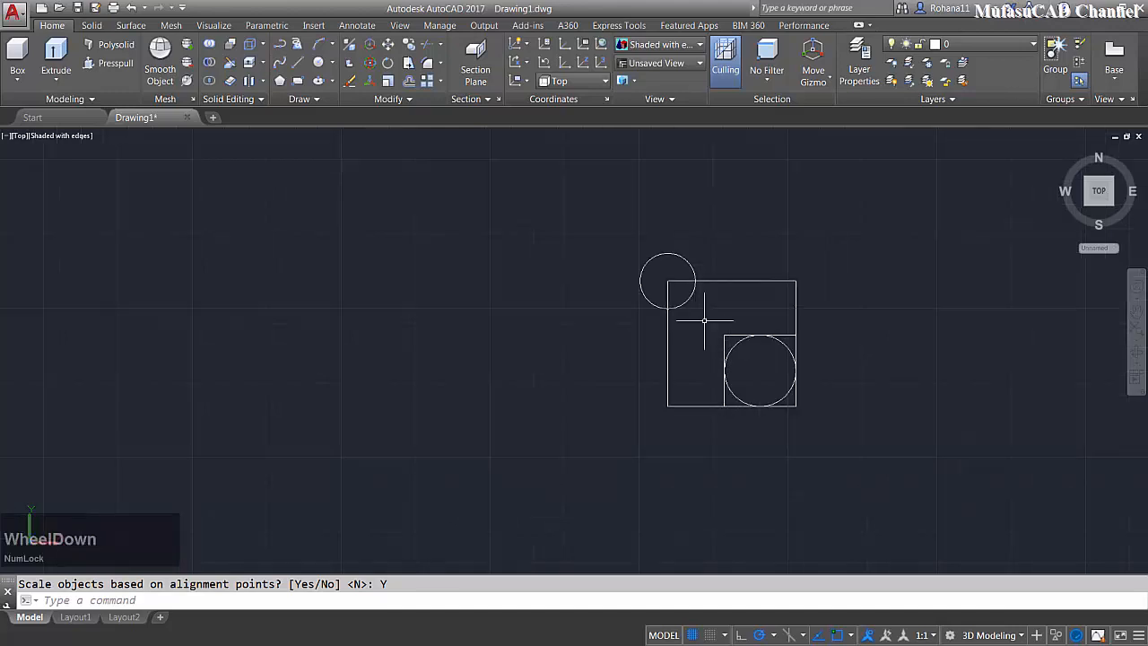
mouse_move(697, 323)
middle_mouse_down()
mouse_move(730, 326)
mouse_move(589, 341)
middle_mouse_up()
scroll(581, 342, "up", 2)
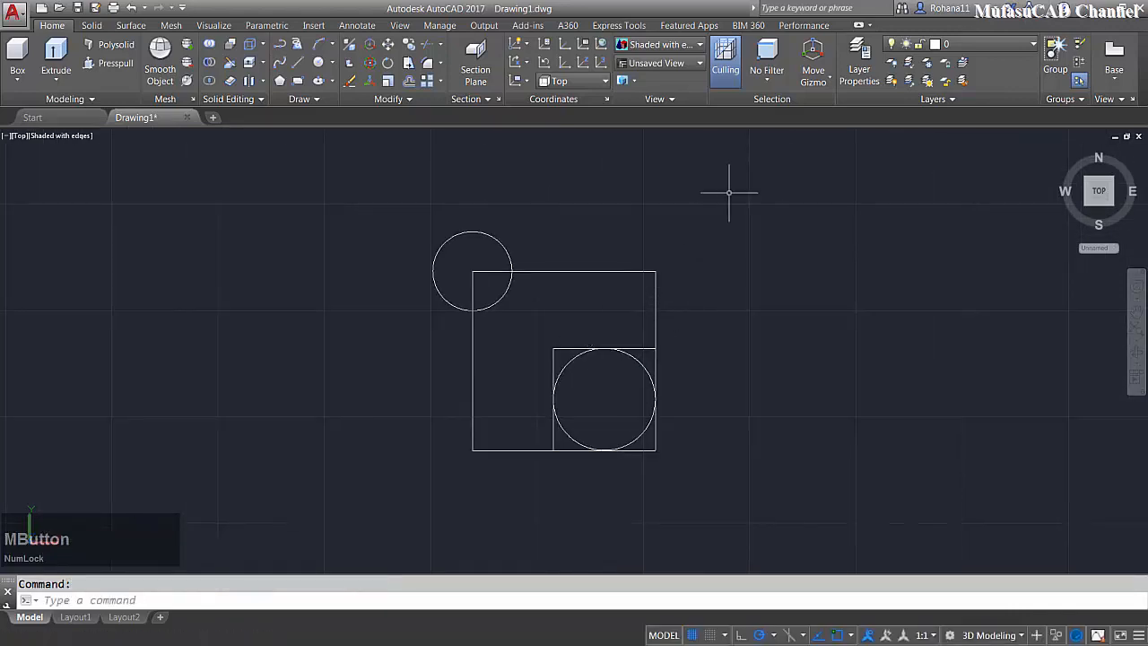
left_click(728, 192)
left_click(380, 495)
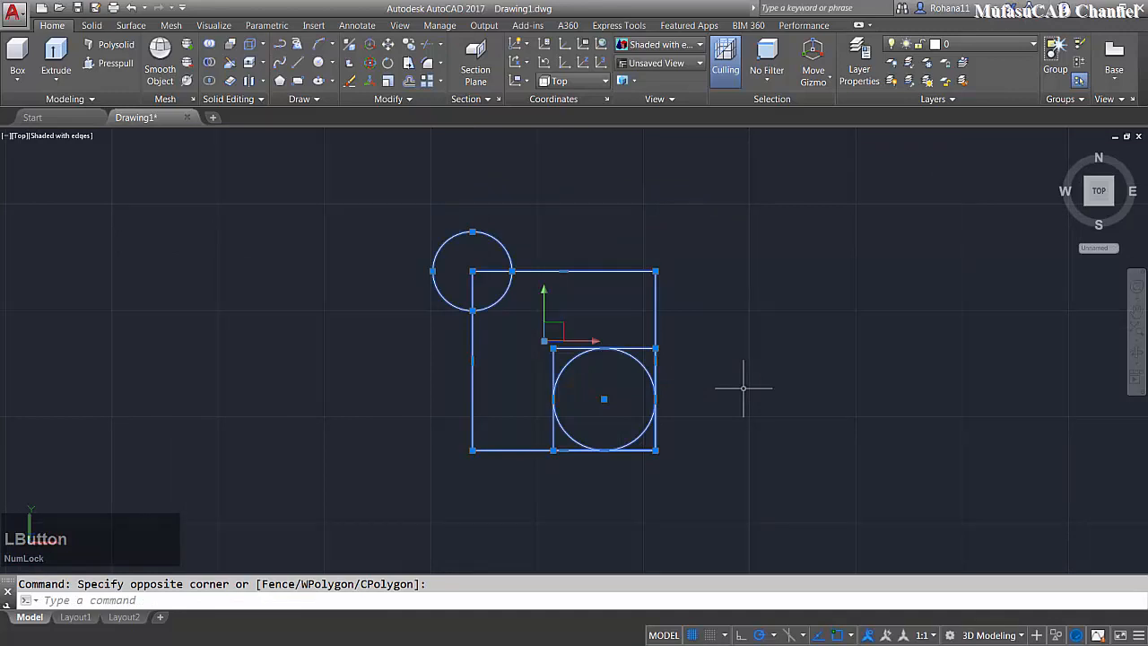
key("Delete")
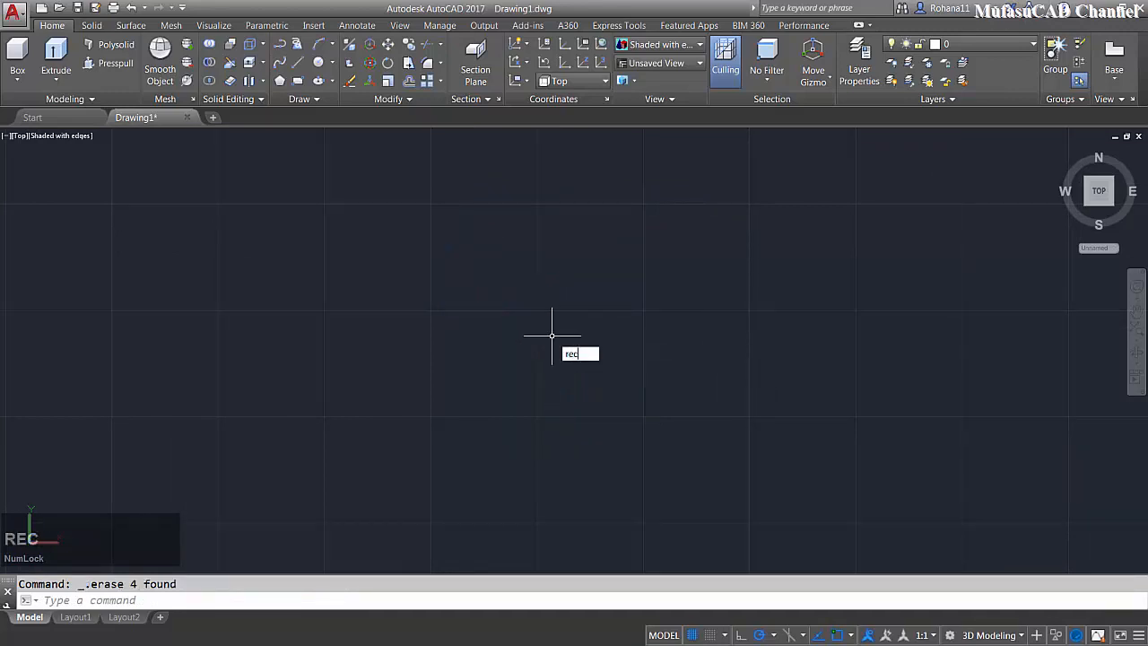
- Draw a tall, narrow rectangle and a much smaller rectangle to its right
key("space")
left_click(480, 204)
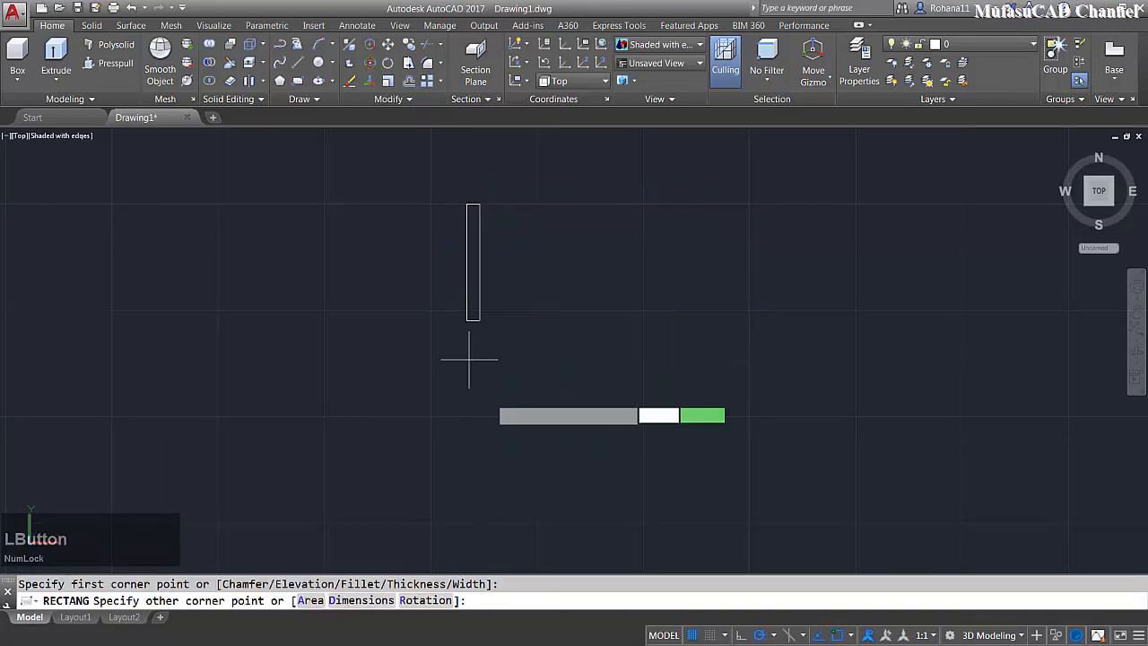
left_click(577, 494)
type("rec")
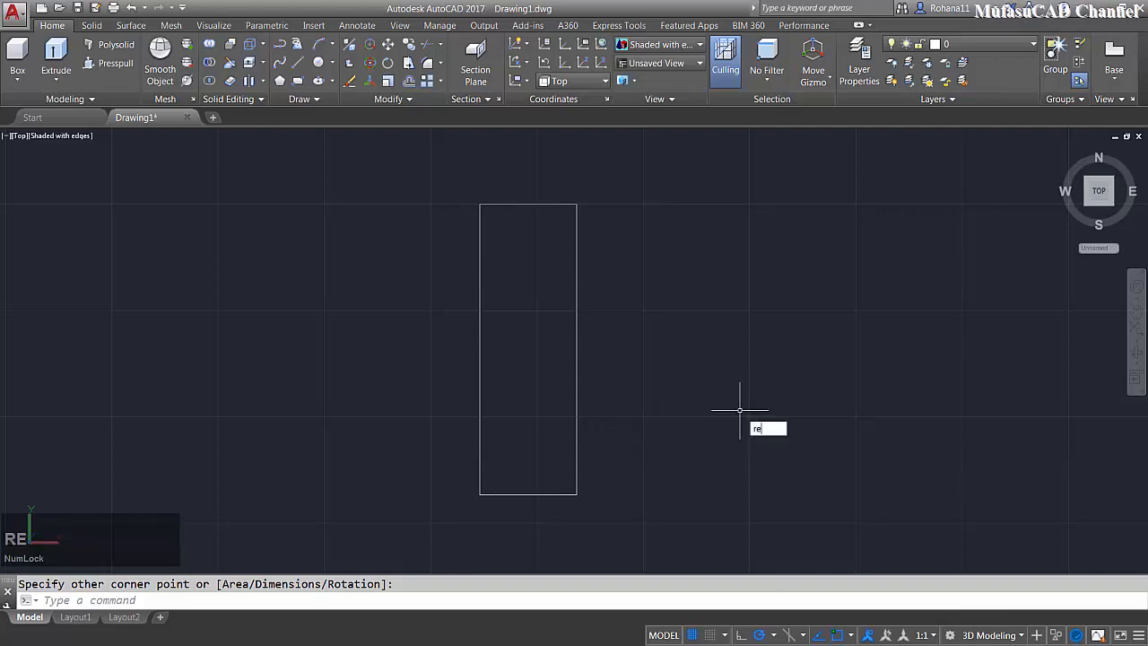
key("space")
left_click(695, 325)
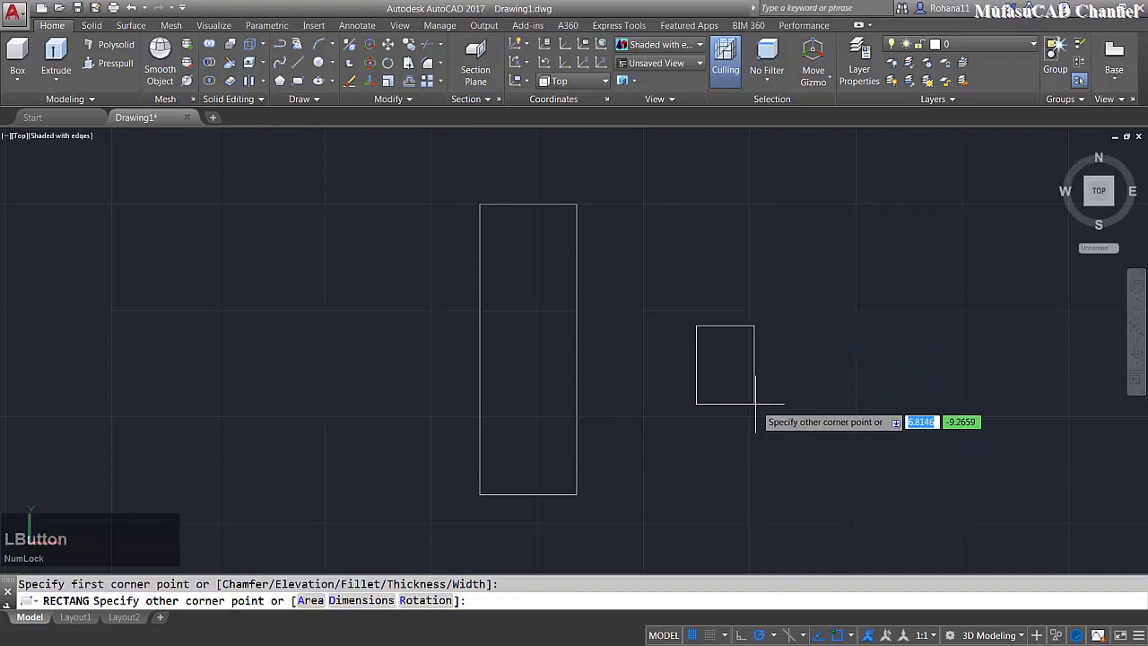
left_click(786, 402)
- Extrude both rectangles upward together into solid boxes about 13.3 units high
mouse_move(643, 436)
middle_mouse_down("shift")
mouse_move(588, 414)
mouse_move(594, 321)
mouse_move(656, 361)
mouse_move(645, 382)
middle_mouse_up("shift")
type("ex")
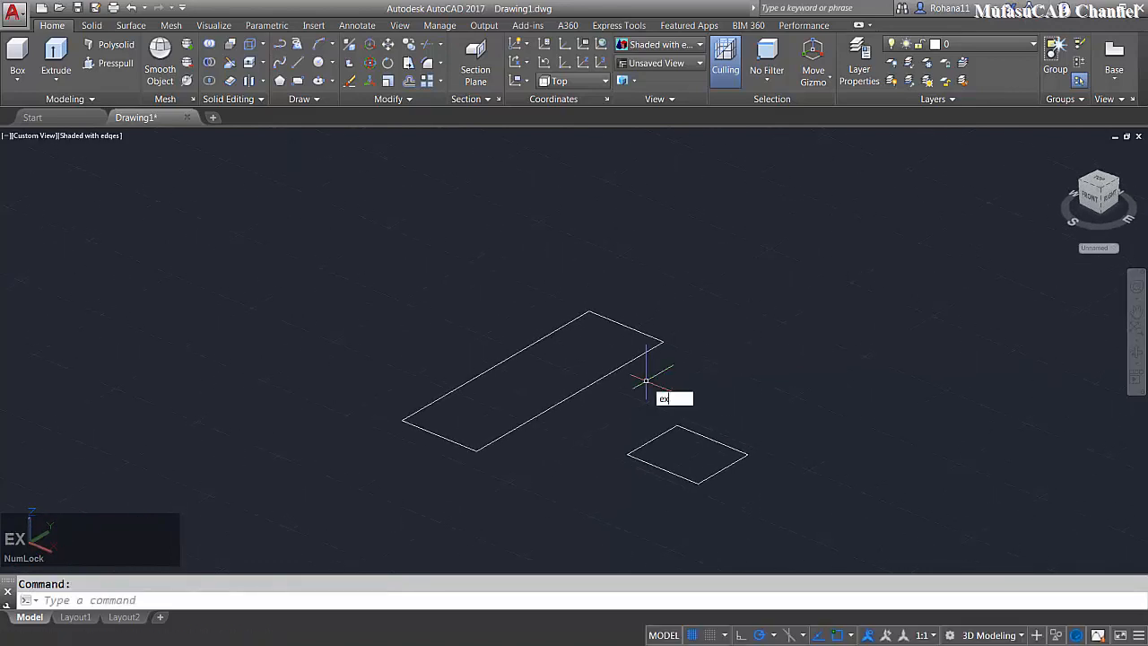
type("t")
key("space")
left_click(724, 305)
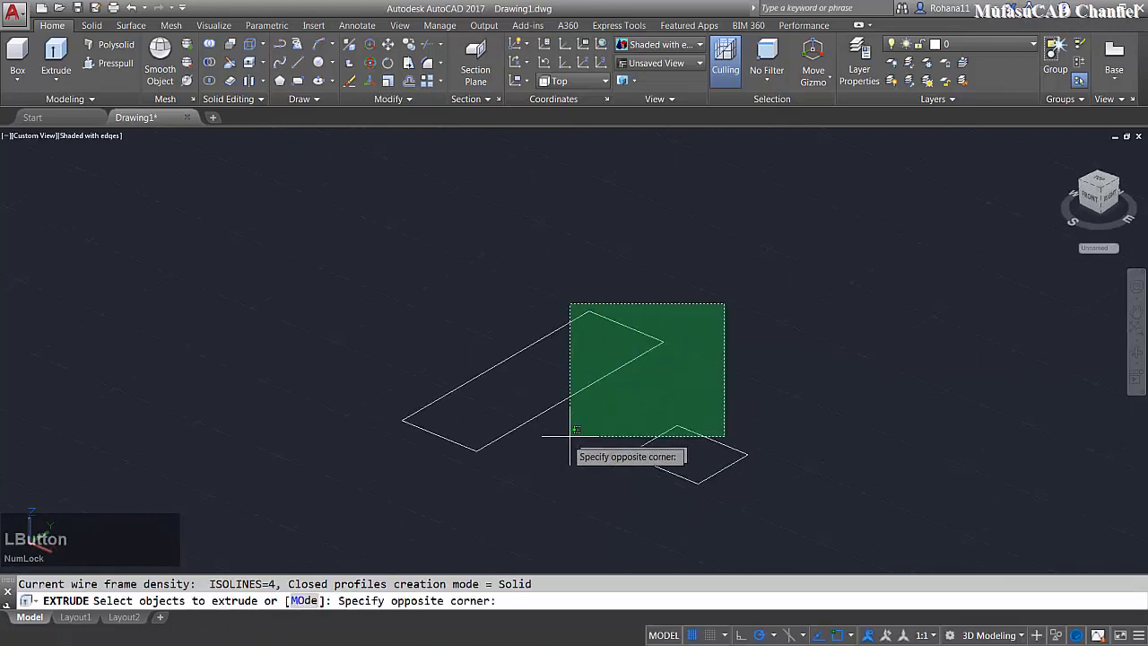
left_click(571, 437)
key("space")
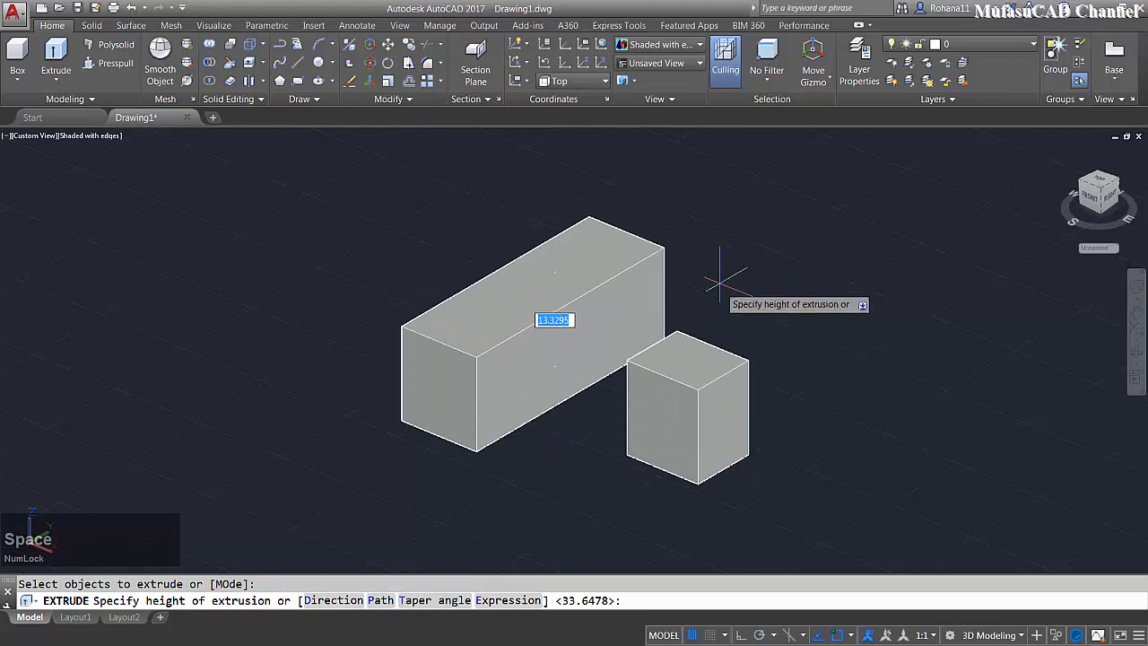
left_click(724, 282)
- Copy the small box about 26 units away at 90°, behind the original
middle_click_drag(708, 325, 687, 347, "shift")
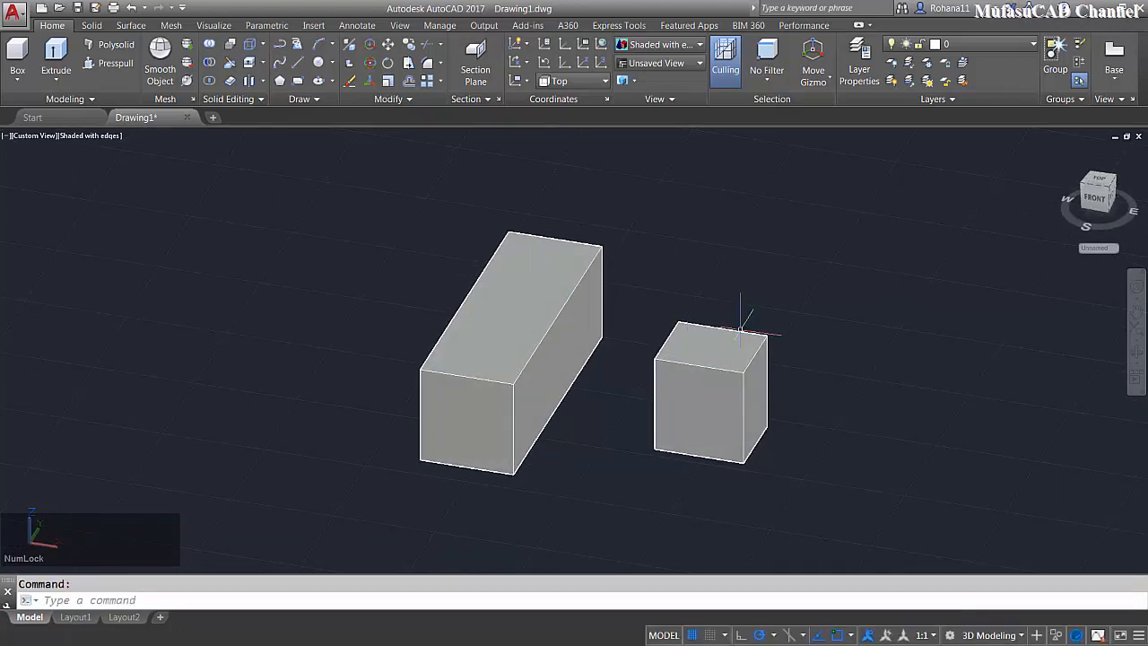
type("ct o")
key("space")
left_click(769, 304)
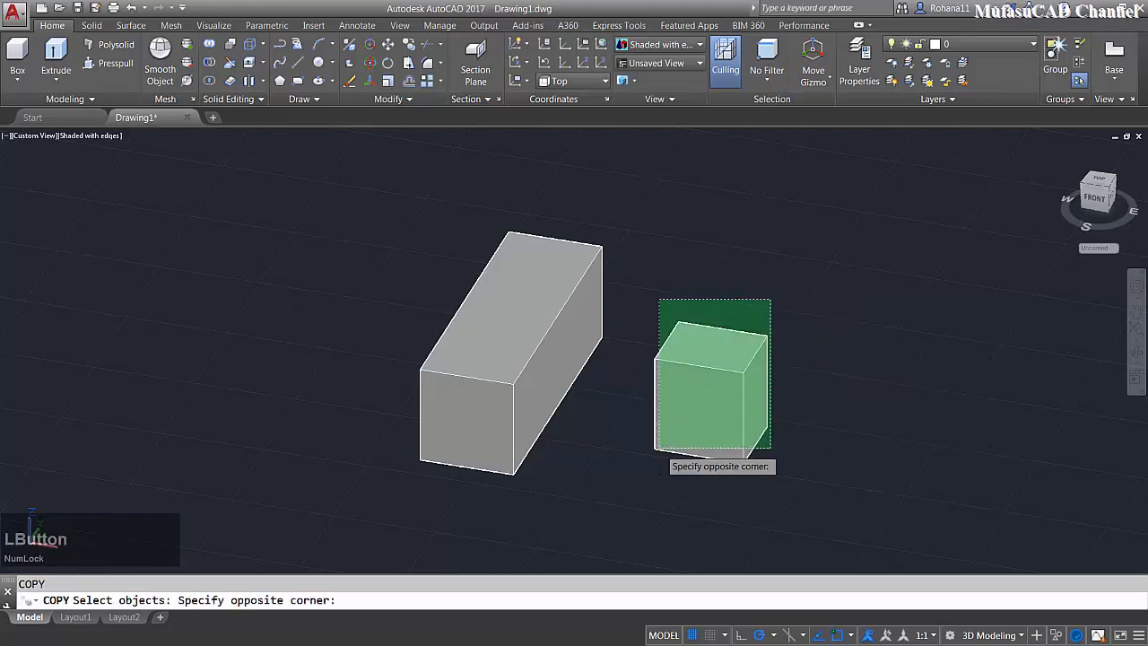
left_click(655, 465)
key("space")
left_click(794, 474)
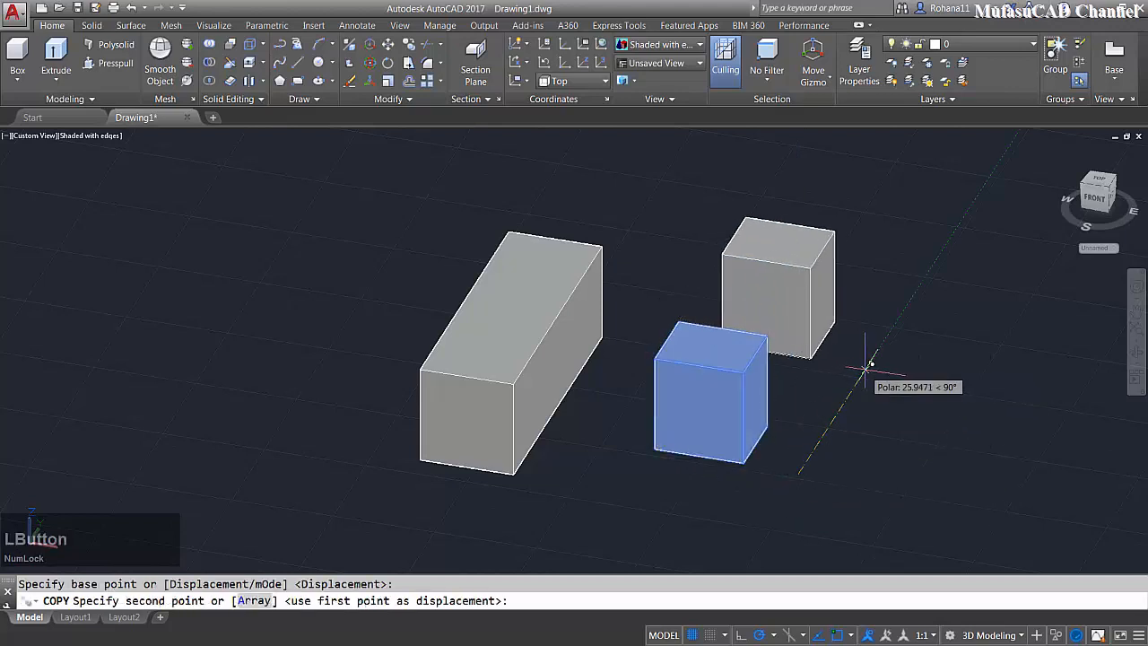
key("space")
middle_click_drag(781, 418, 759, 427, "shift")
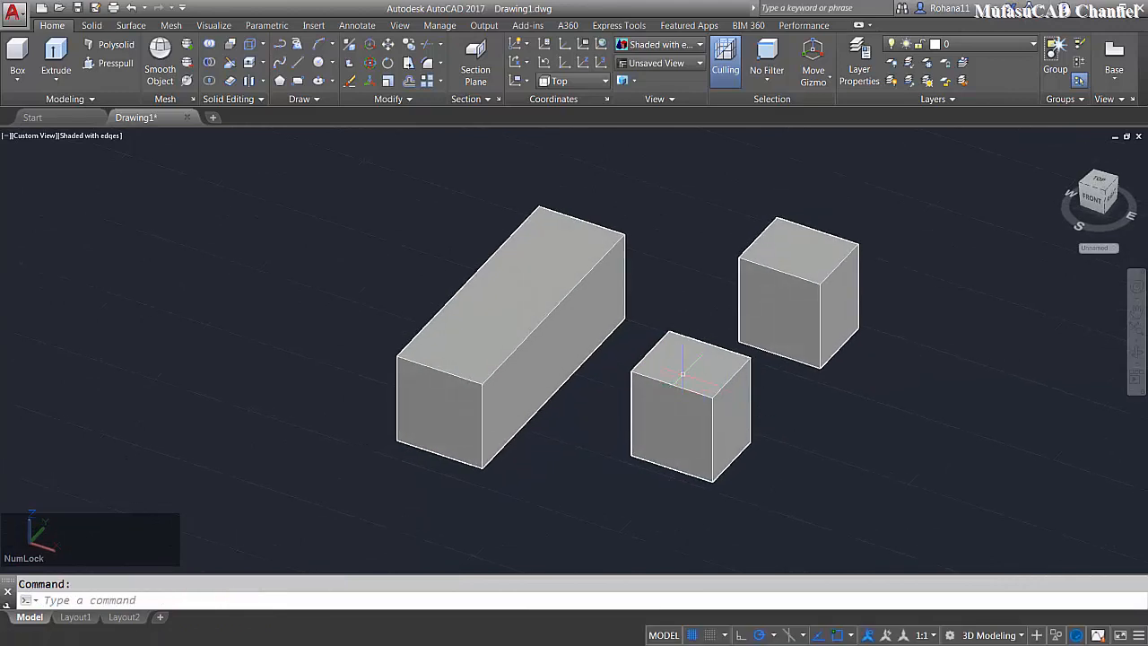
left_click(682, 373)
left_click(442, 361)
key("Escape")
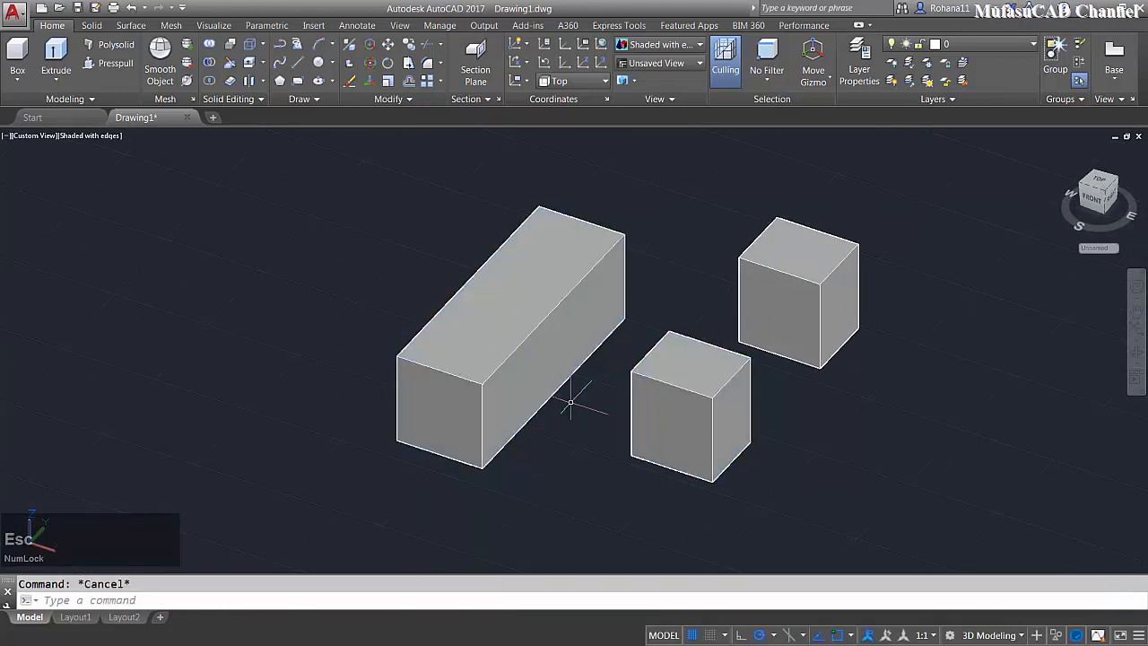
- Align the nearer small box's two bottom front corners to the long box's two top front corners, without scaling
type("align")
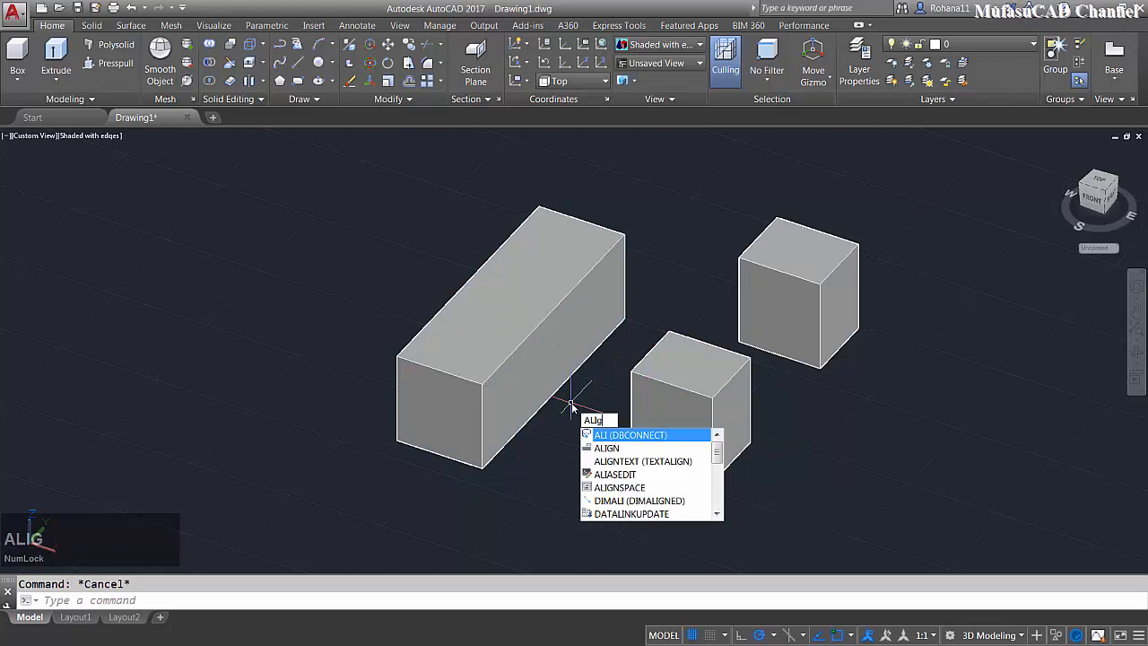
key("space")
left_click(716, 487)
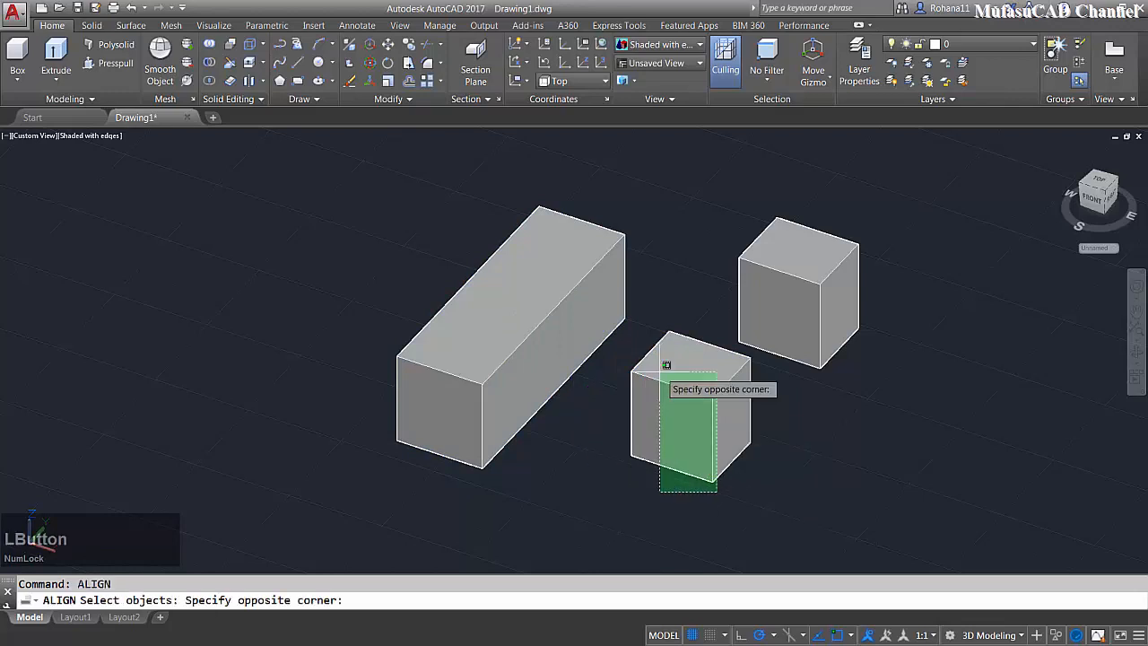
left_click(638, 350)
key("space")
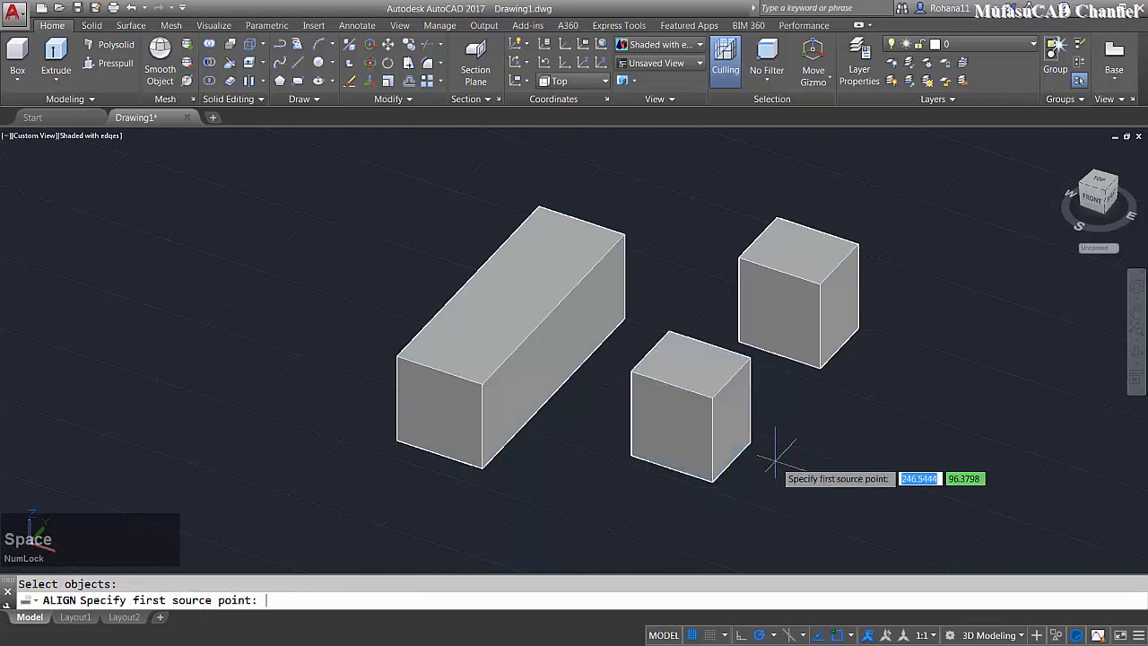
left_click(631, 456)
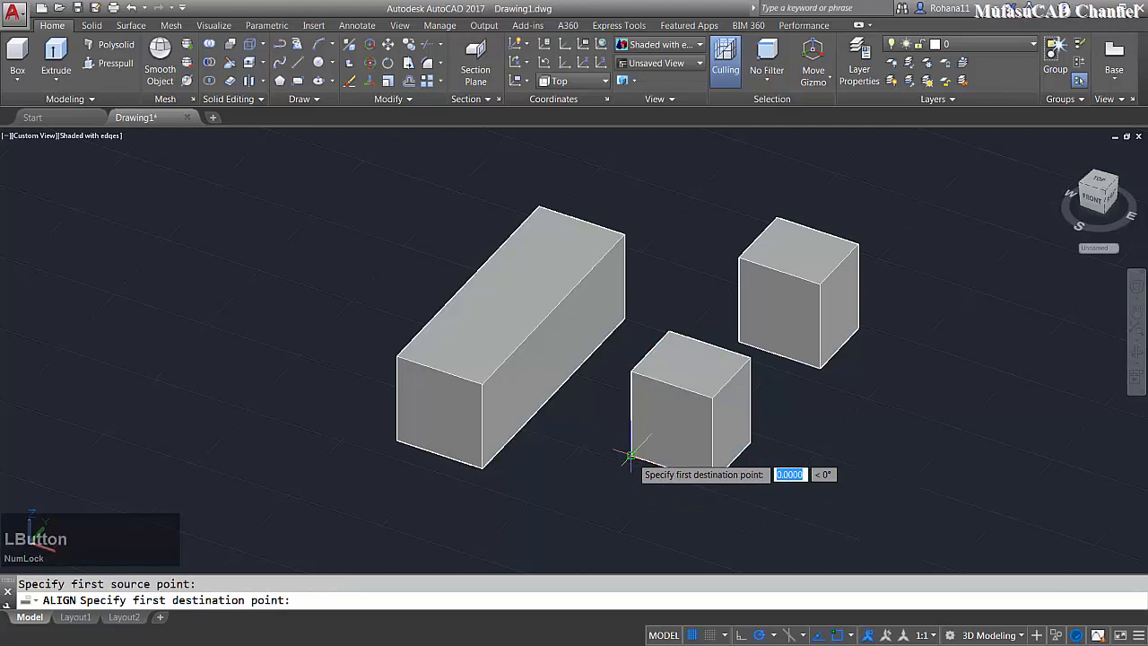
left_click(397, 357)
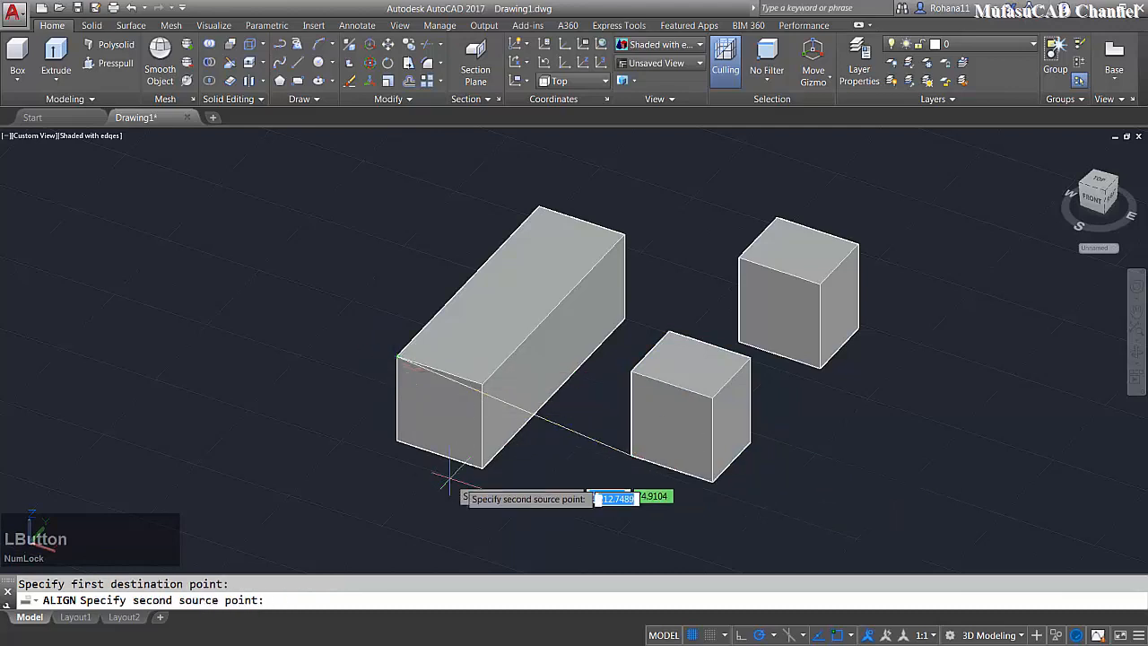
left_click(713, 480)
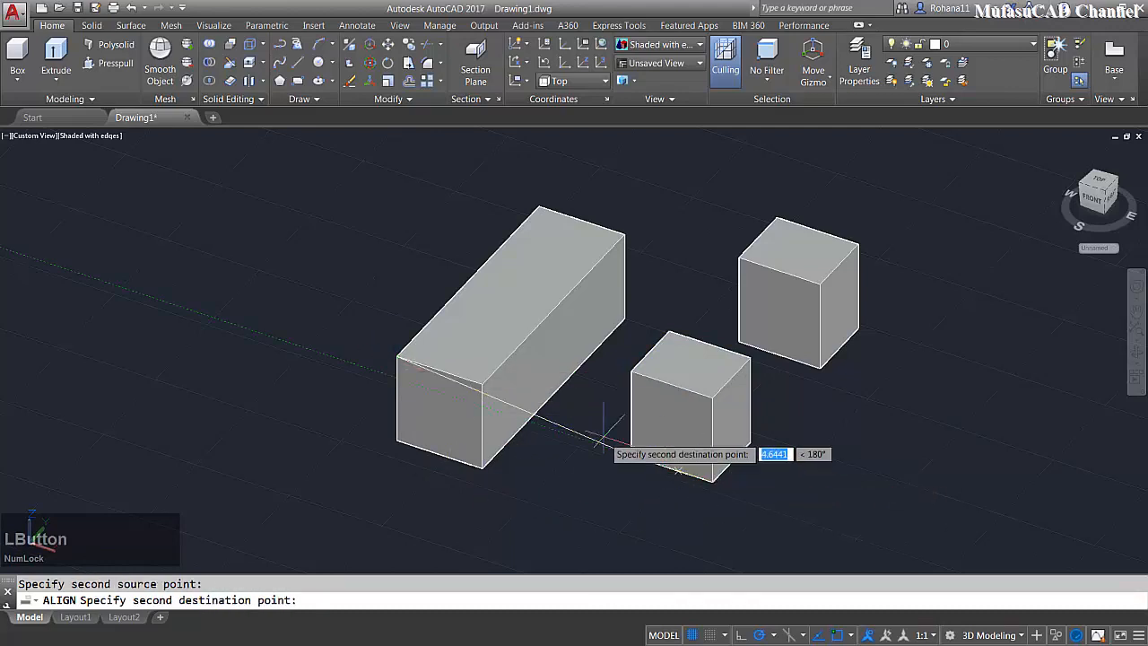
left_click(482, 385)
key("space")
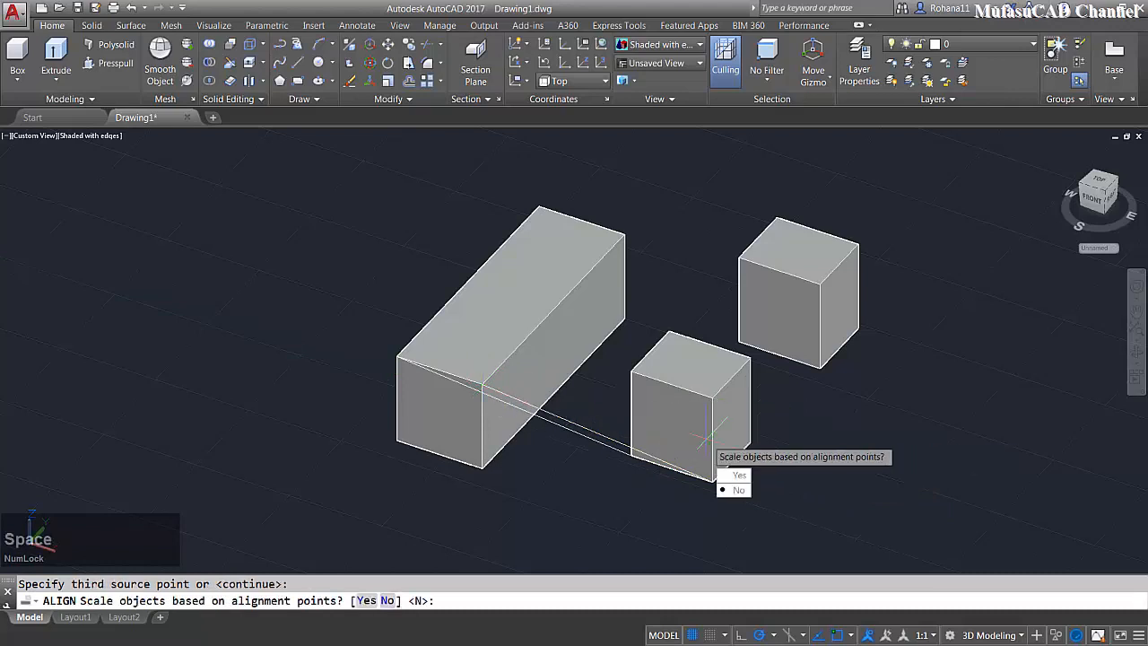
left_click(737, 491)
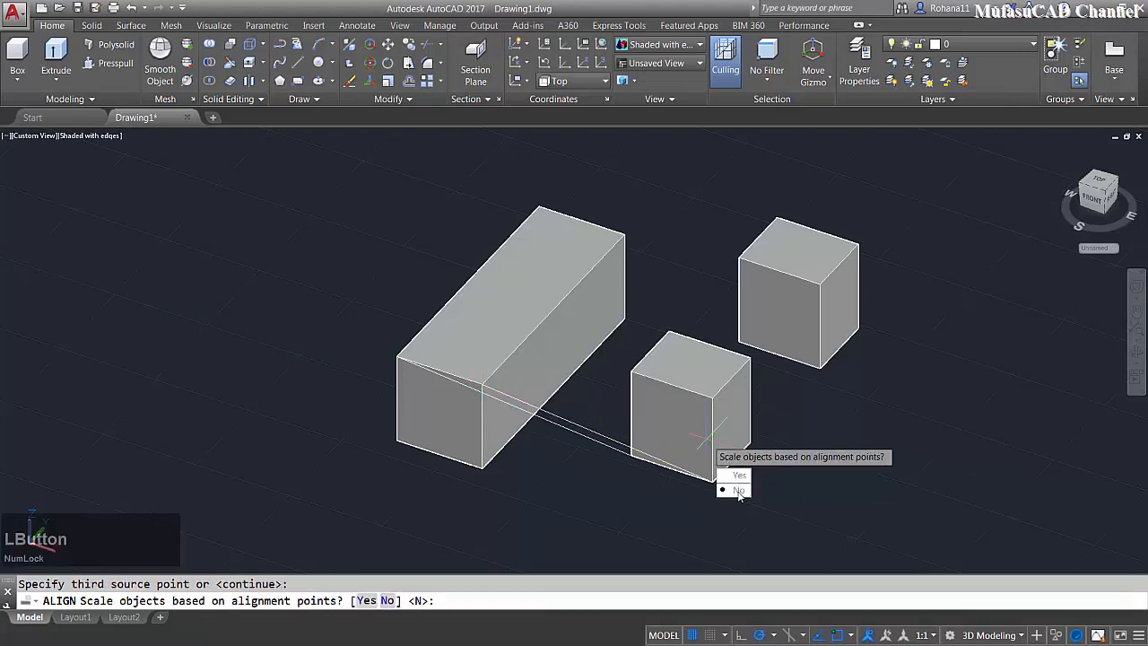
- Align the remaining small box's two bottom back corners to the long box's two top back corners, scaling it to the alignment points
middle_click_drag(603, 362, 483, 330, "shift")
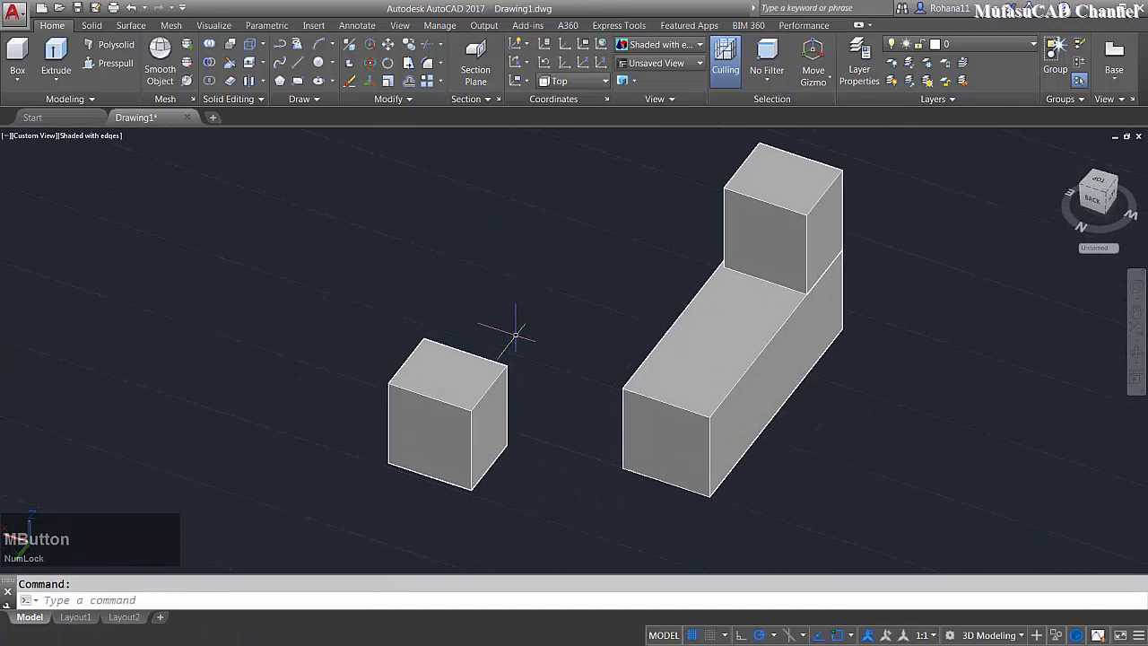
type("ALIgn")
key("space")
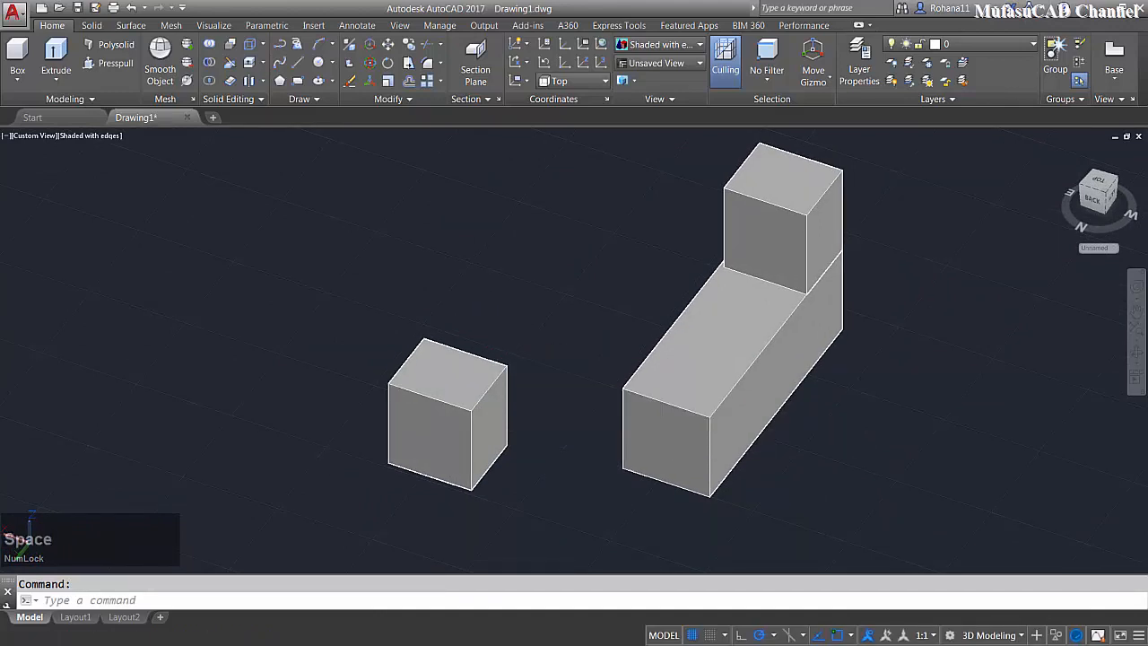
left_click(533, 320)
left_click(367, 490)
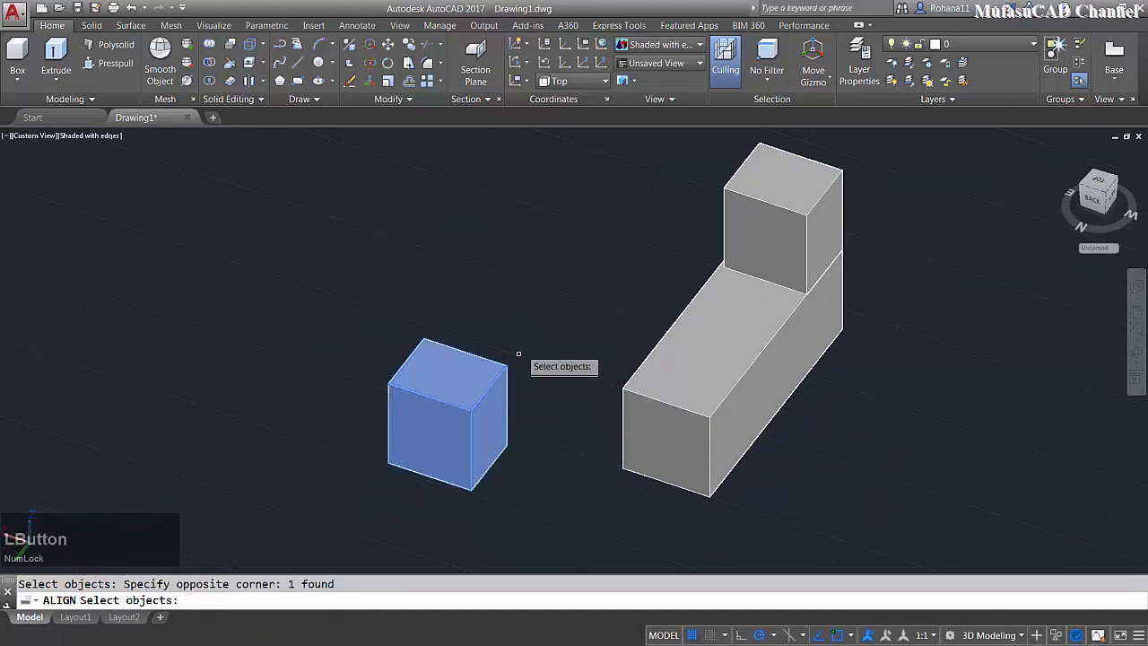
key("space")
middle_click_drag(559, 385, 545, 394)
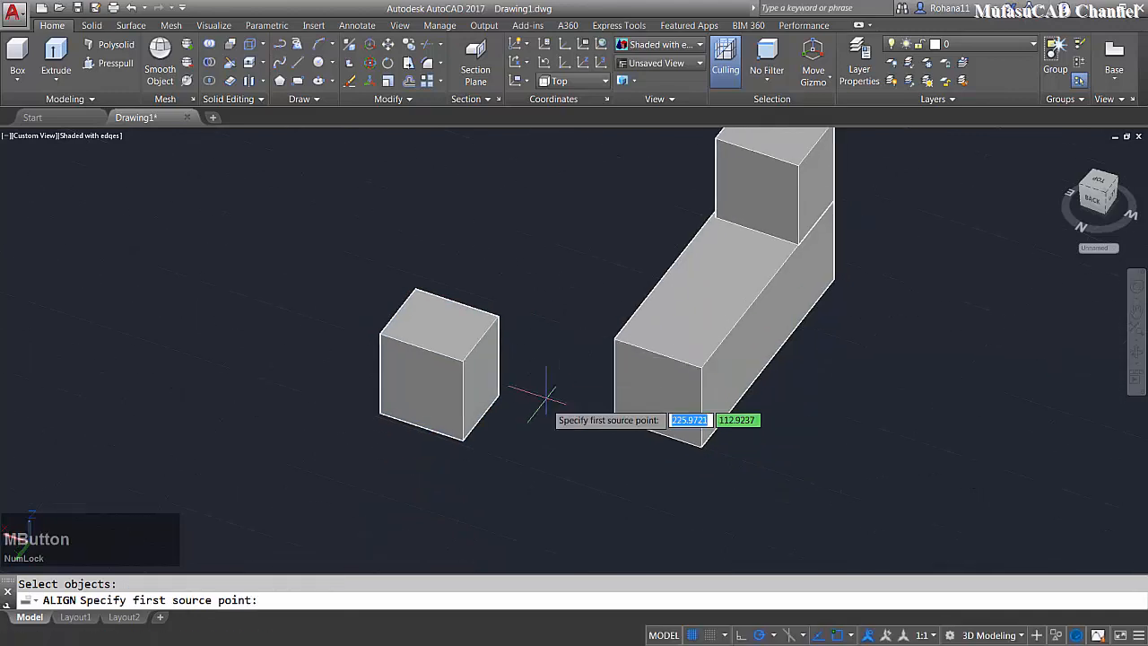
left_click(462, 440)
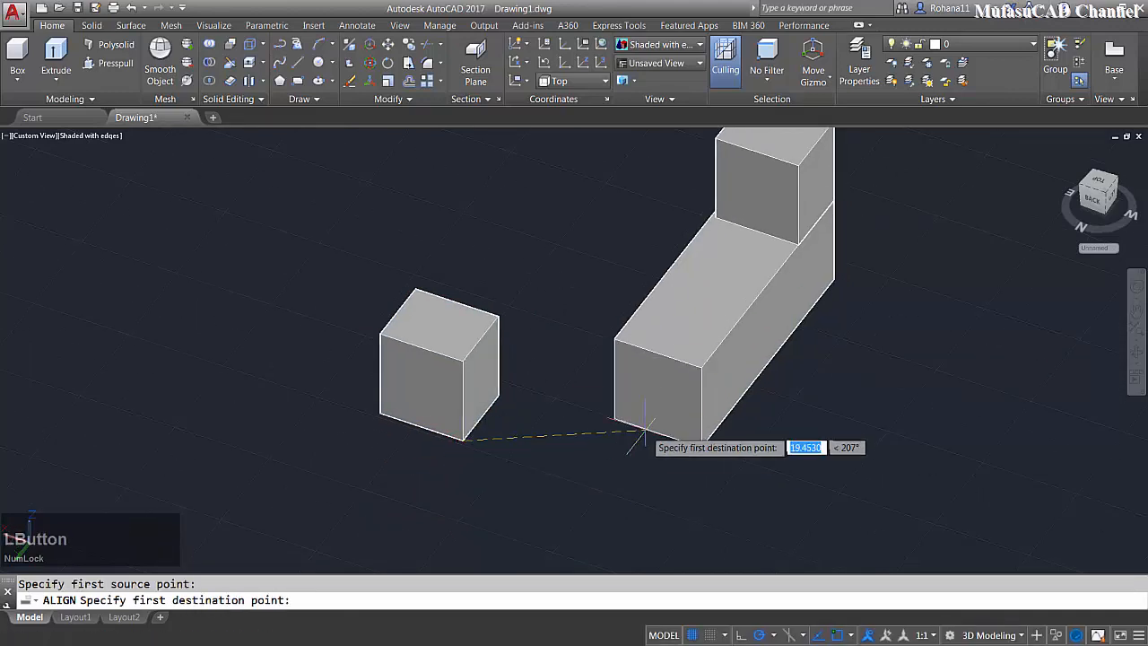
left_click(701, 367)
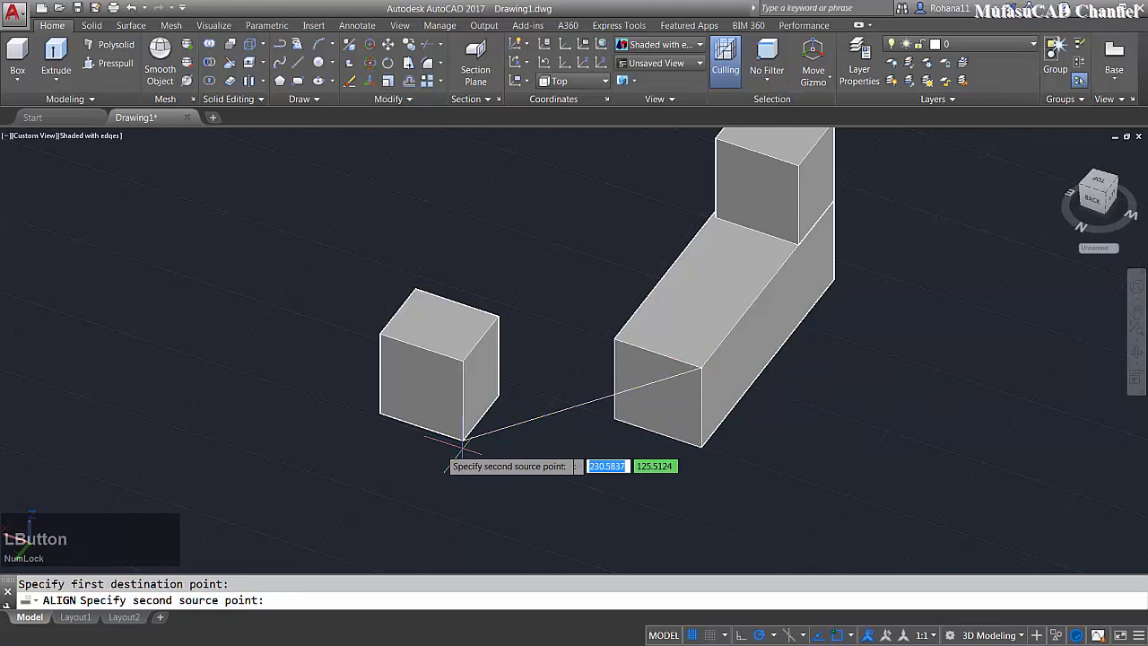
left_click(381, 414)
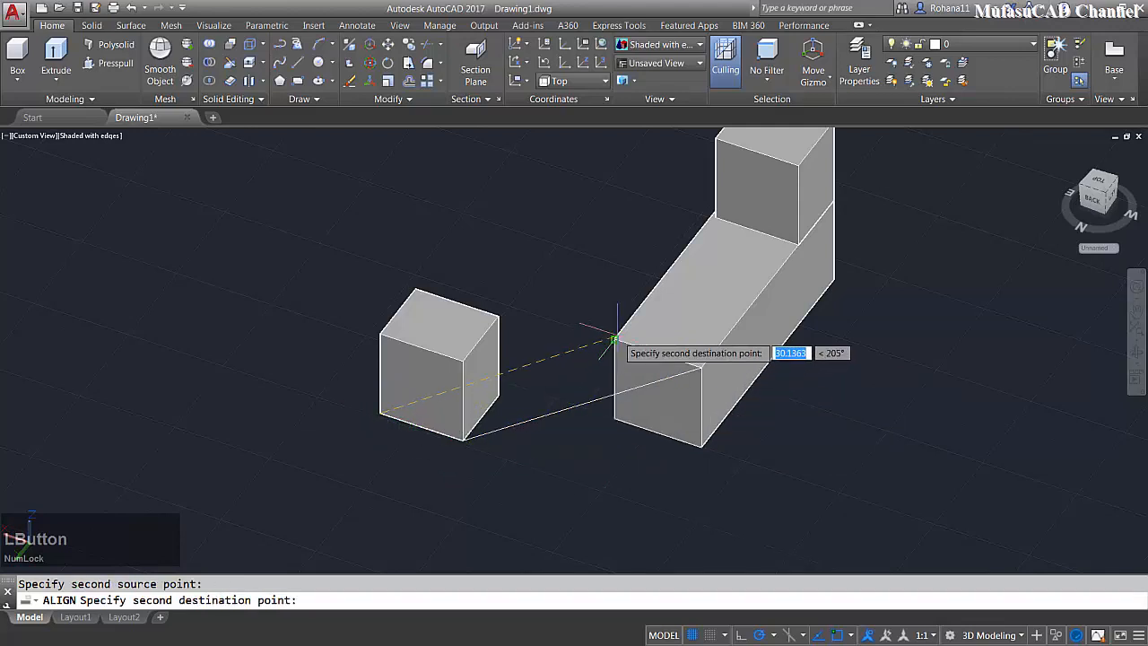
left_click(615, 341)
key("space")
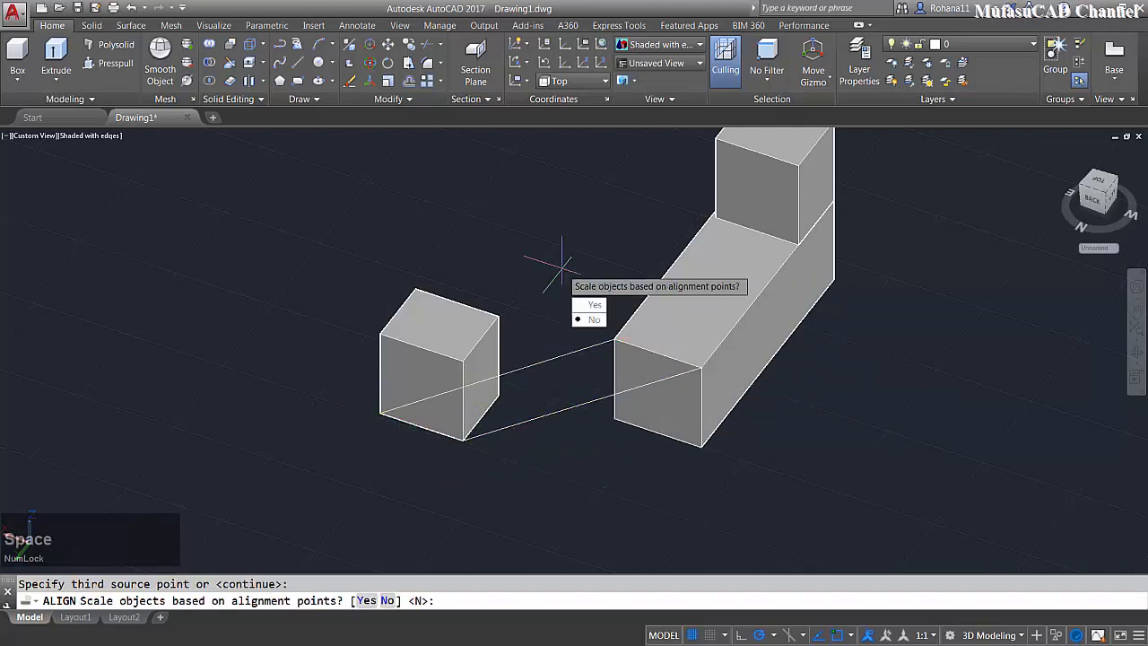
left_click(595, 308)
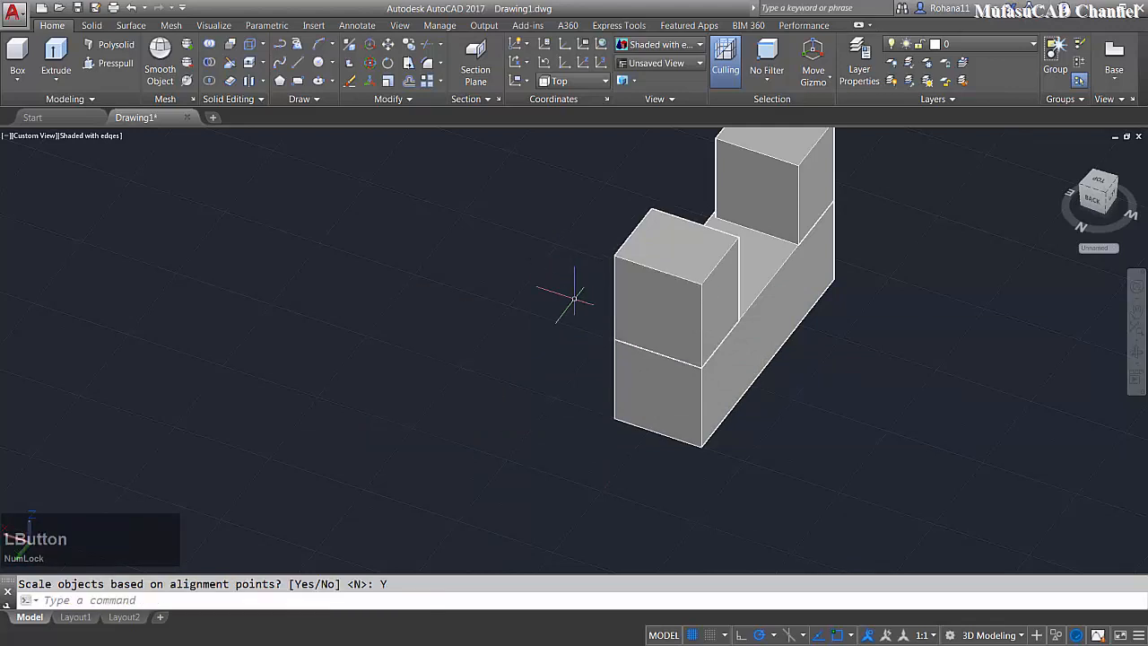
- Align the front small box's top left edge to the long box's top right edge using two point pairs from front to back, without scaling
middle_click_drag(566, 299, 610, 352, "shift")
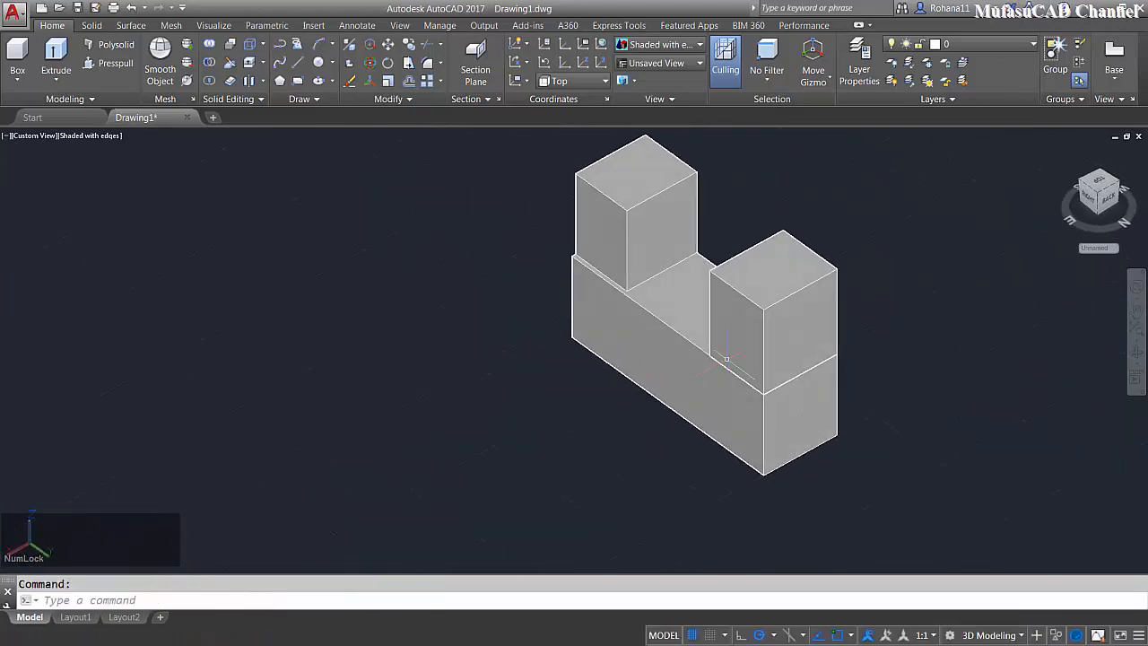
middle_click_drag(808, 350, 662, 330)
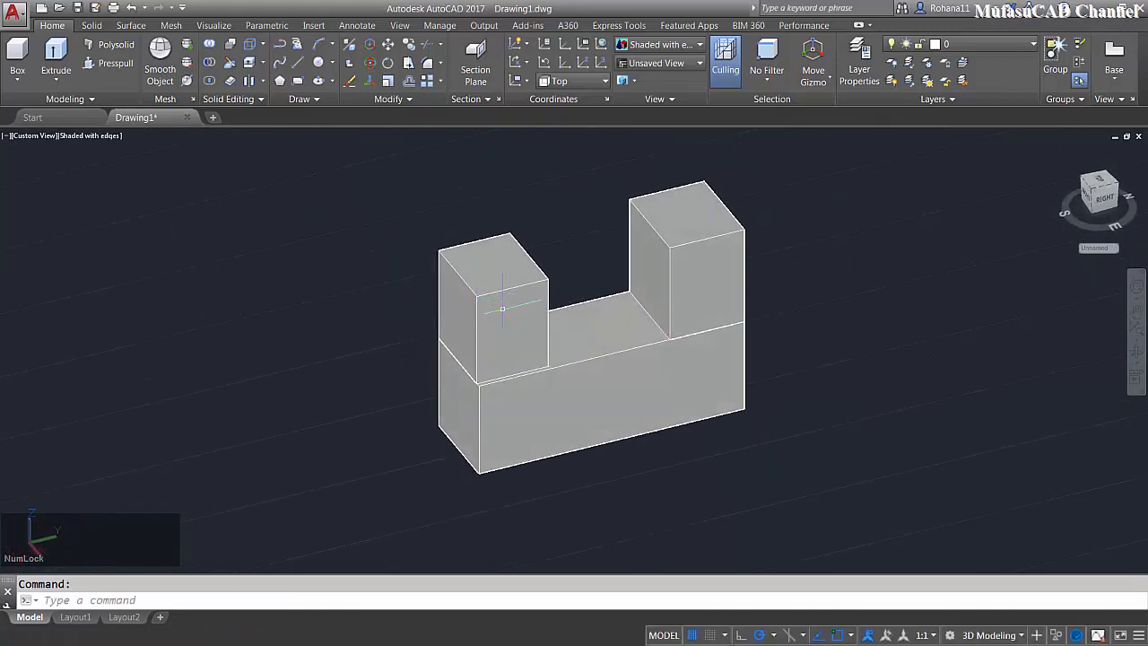
middle_click_drag(560, 337, 520, 261)
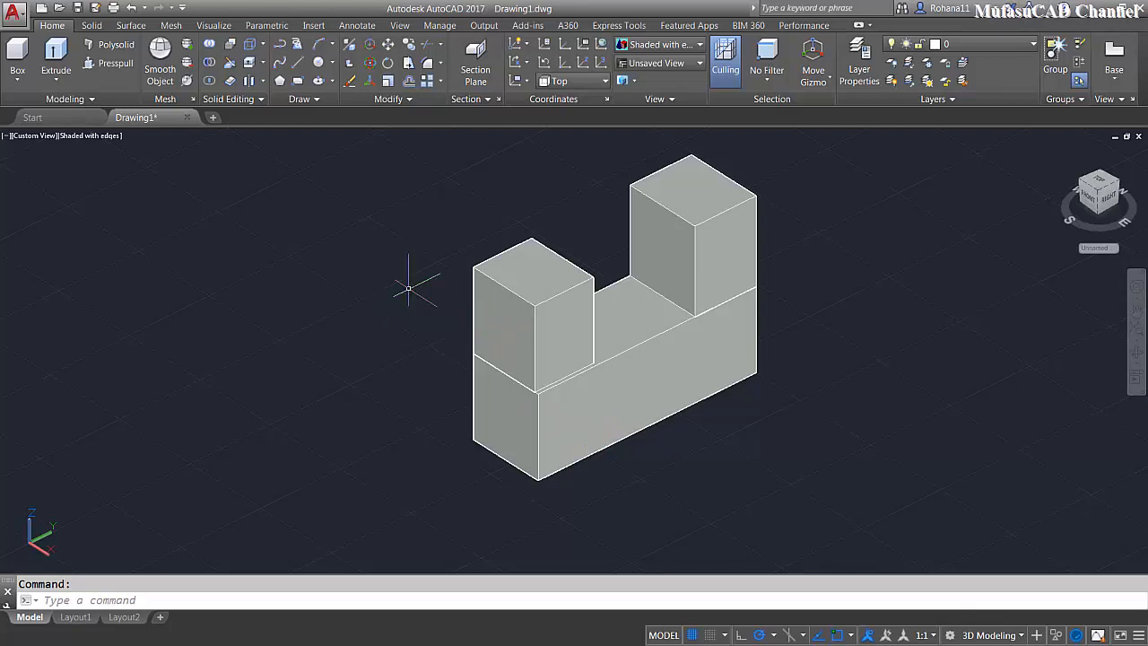
type("ALIGN")
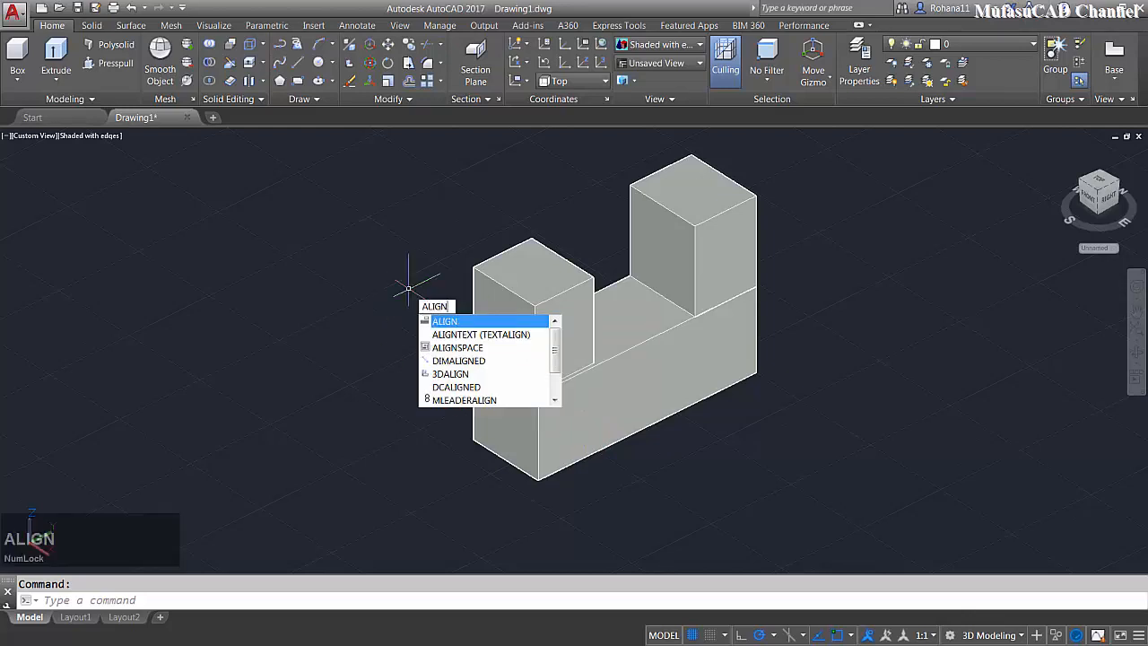
key("space")
left_click(504, 321)
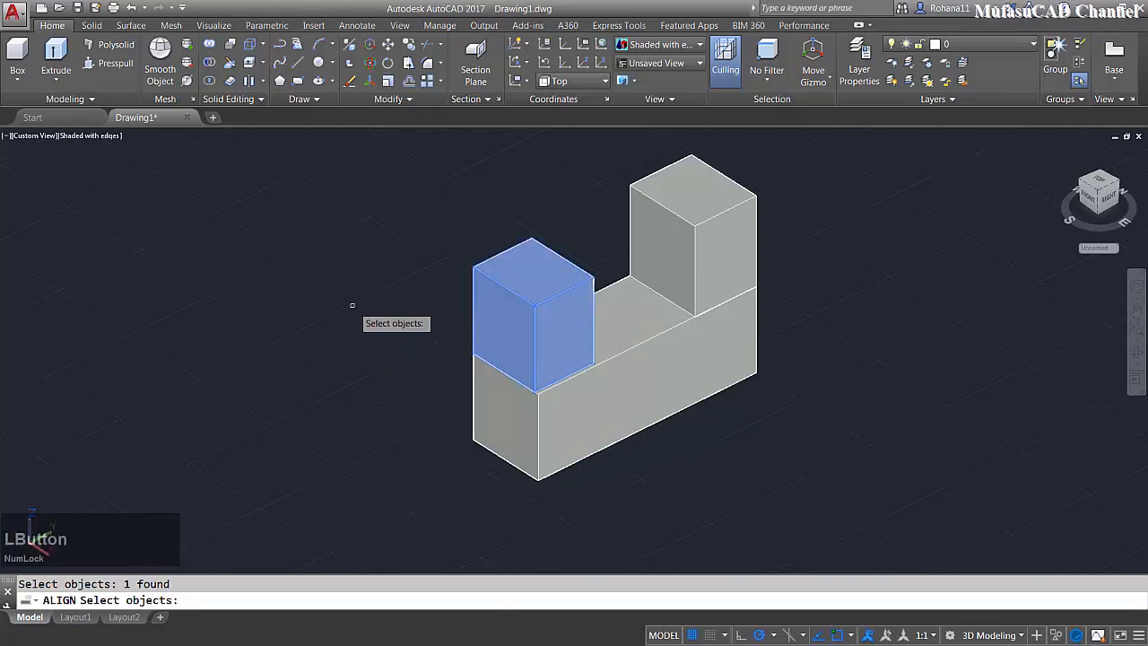
key("space")
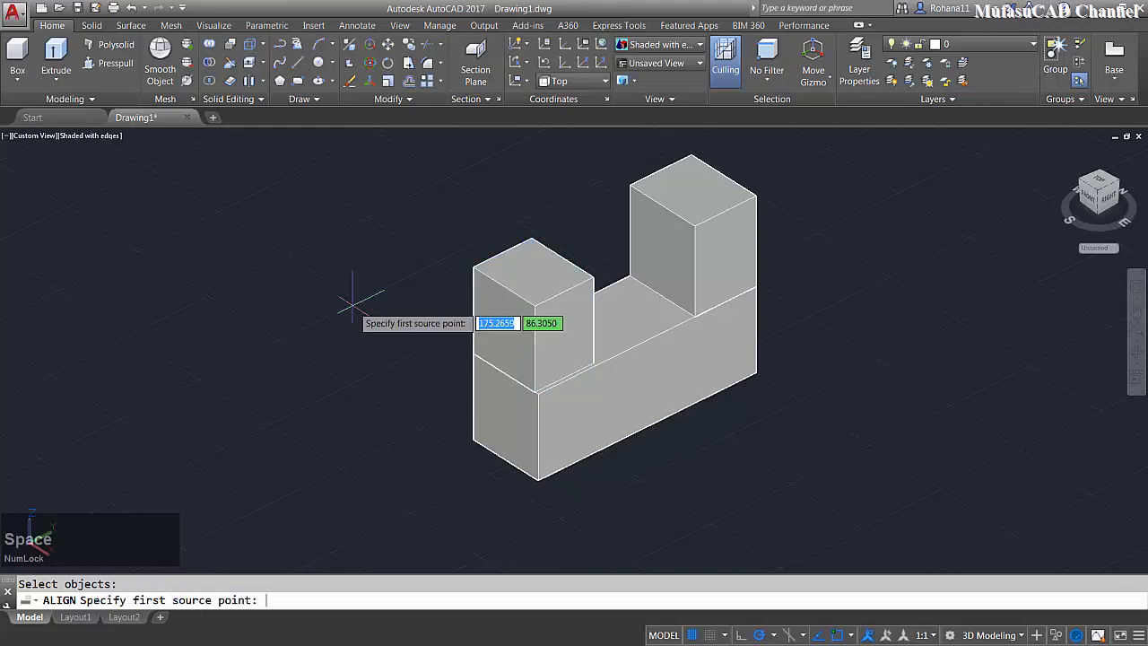
left_click(472, 266)
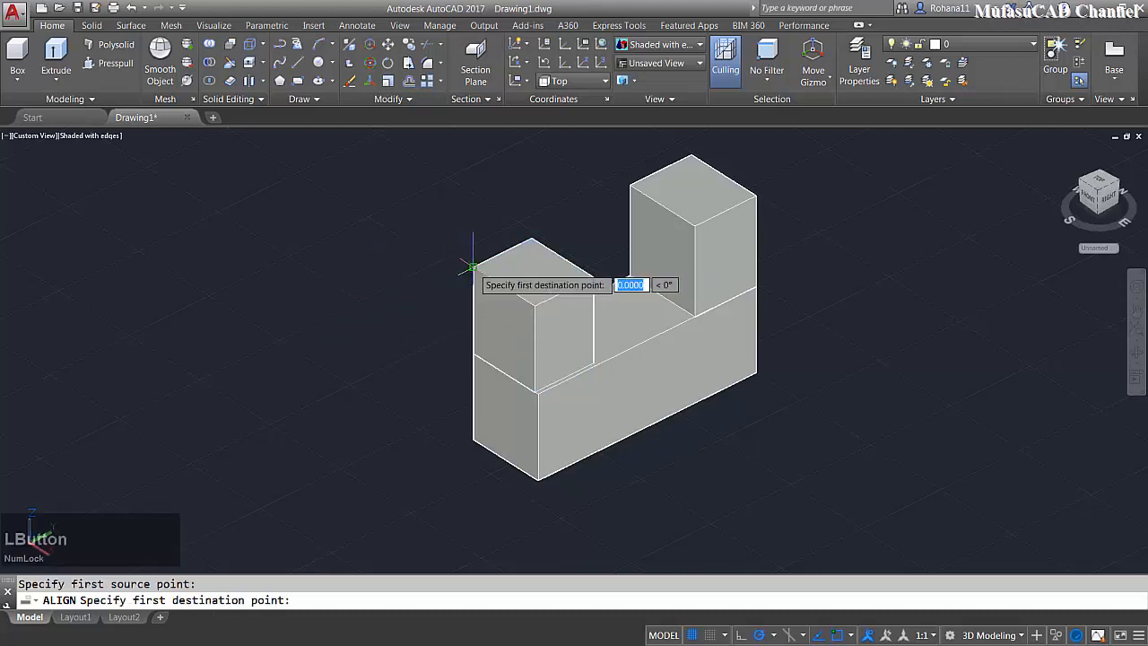
left_click(537, 393)
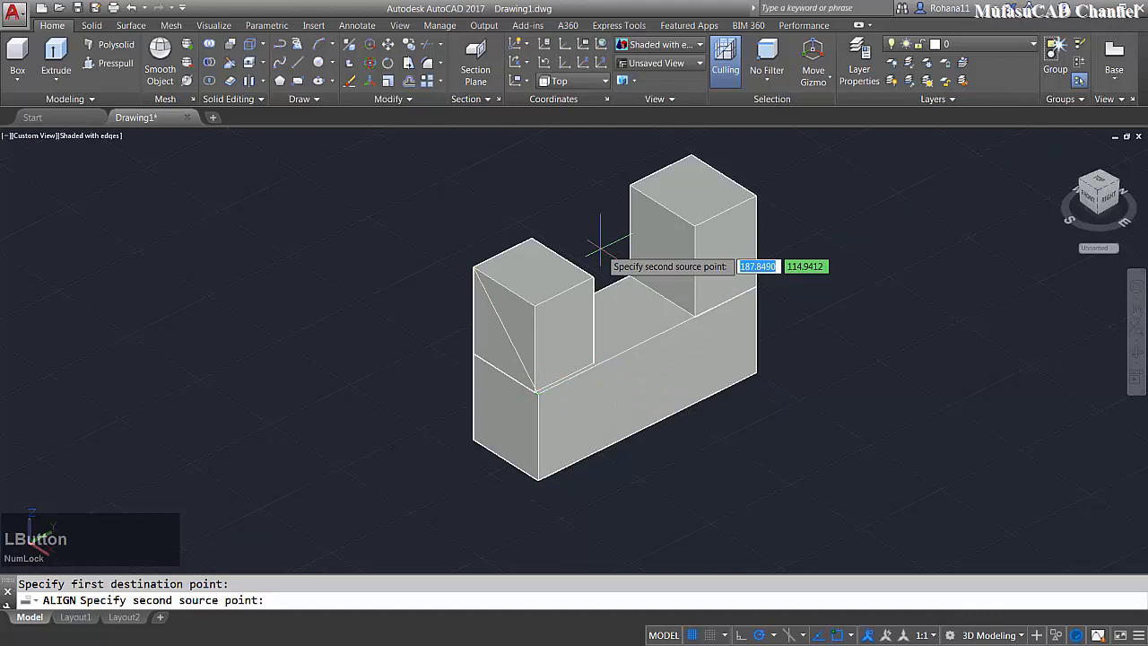
left_click(532, 241)
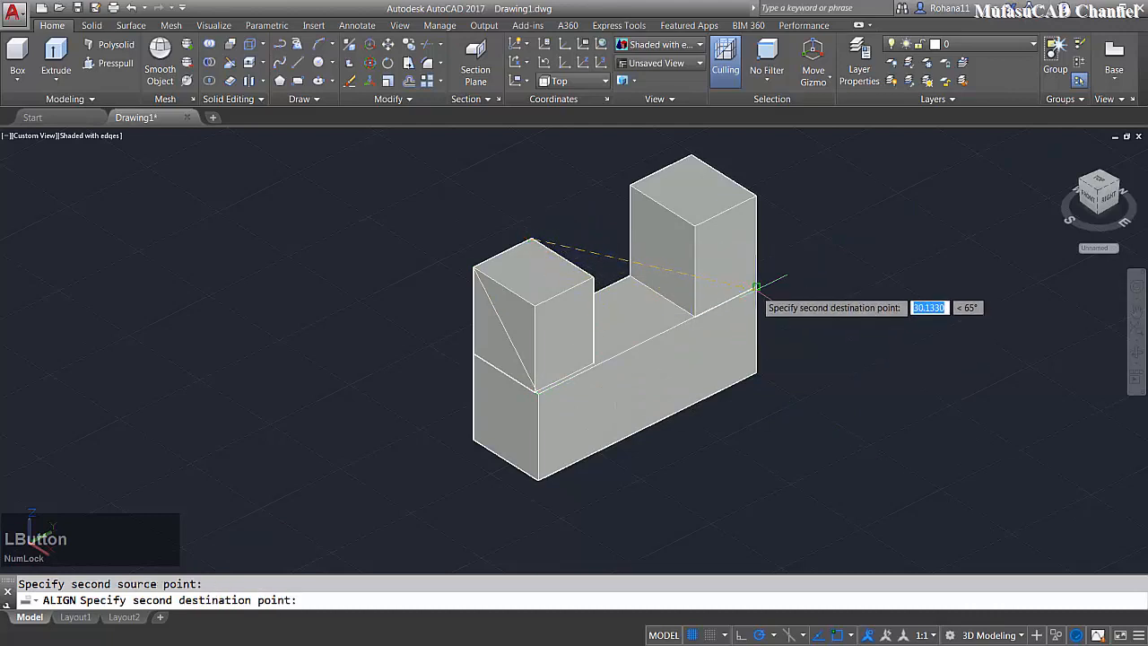
left_click(756, 287)
key("space")
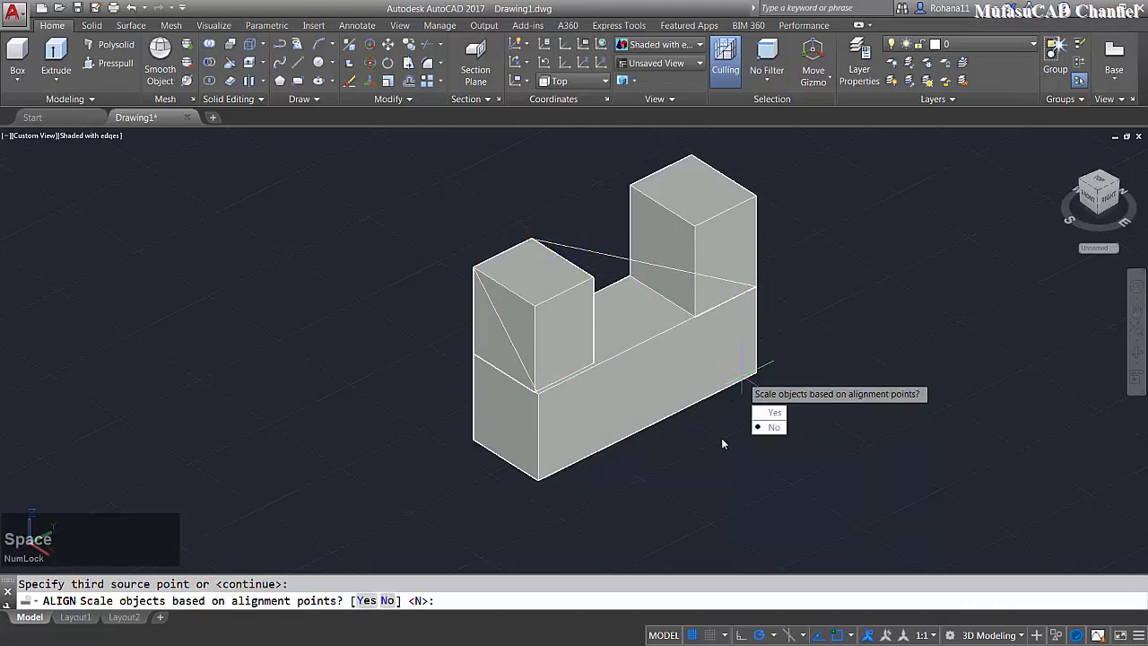
left_click(775, 429)
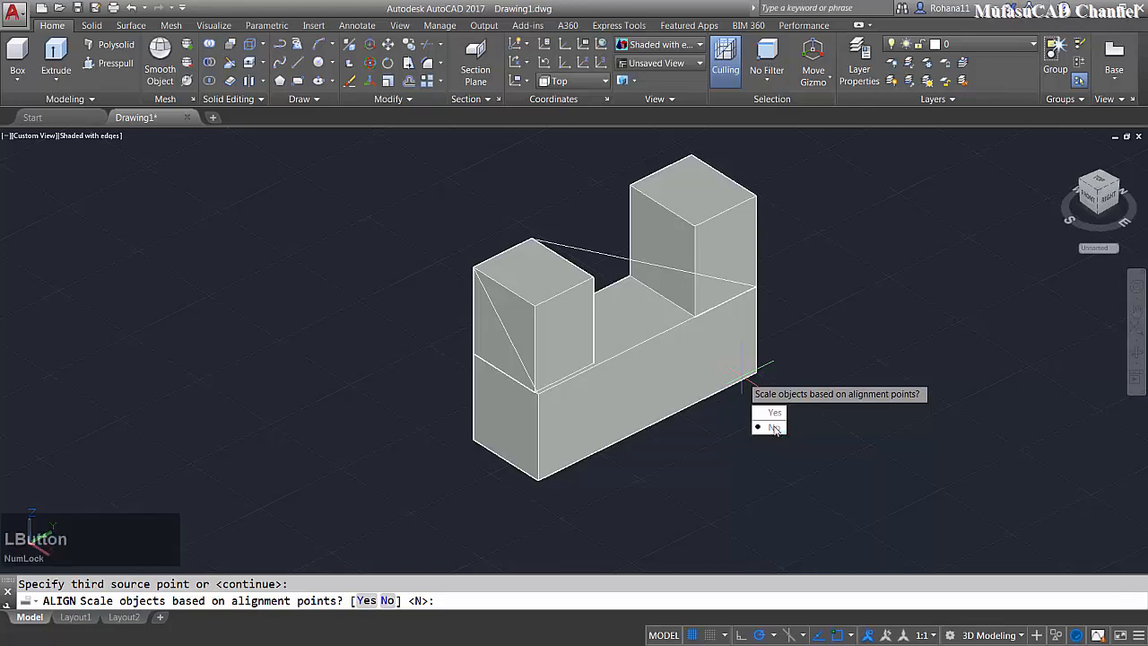
mouse_move(613, 395)
middle_mouse_down("shift")
mouse_move(633, 310)
mouse_move(595, 264)
mouse_move(479, 299)
mouse_move(523, 400)
mouse_move(625, 398)
mouse_move(546, 392)
mouse_move(580, 436)
mouse_move(684, 390)
mouse_move(587, 403)
mouse_move(556, 423)
mouse_move(568, 423)
middle_mouse_up("shift")
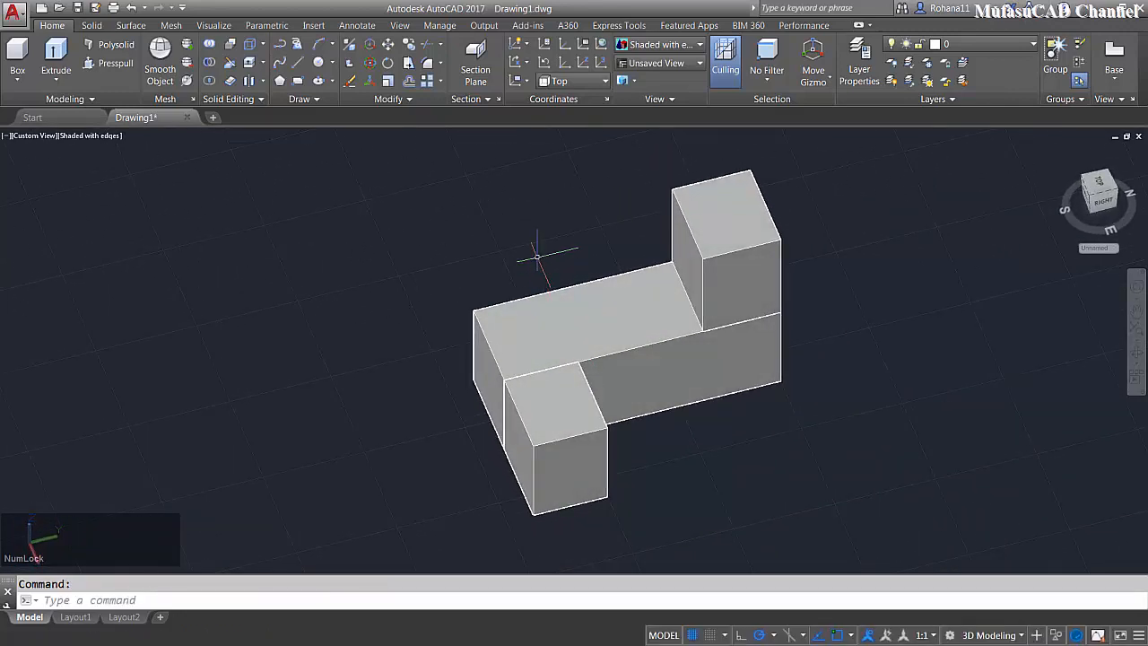